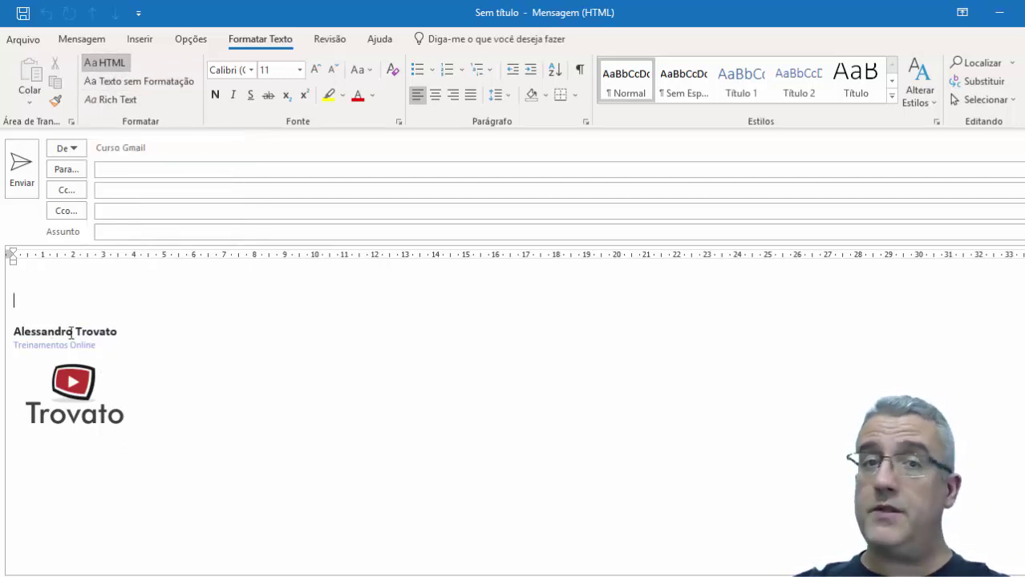
# Step: Convert the new message's format to plain text and then to Rich Text
pyautogui.click(135, 87)
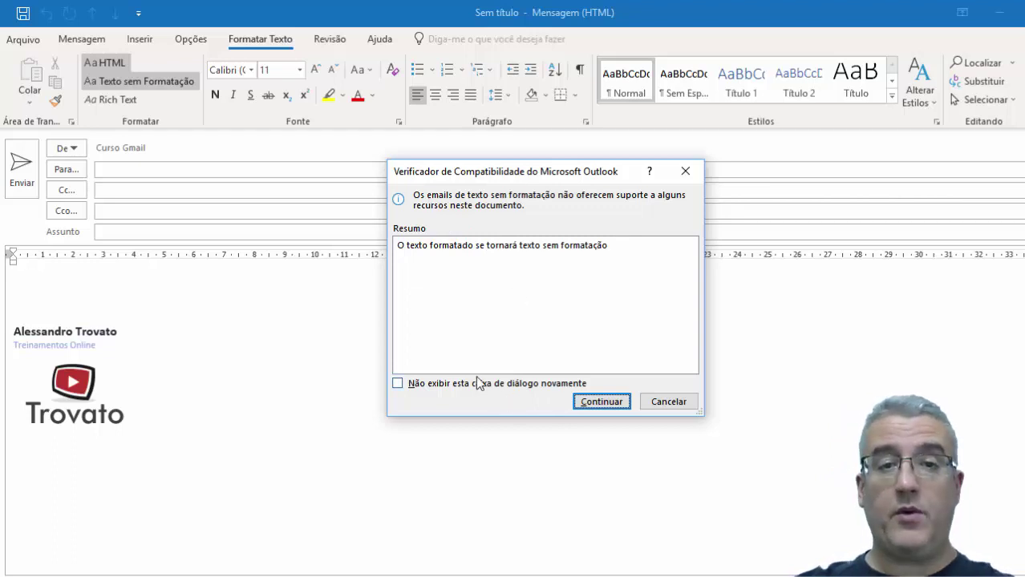
pyautogui.click(602, 401)
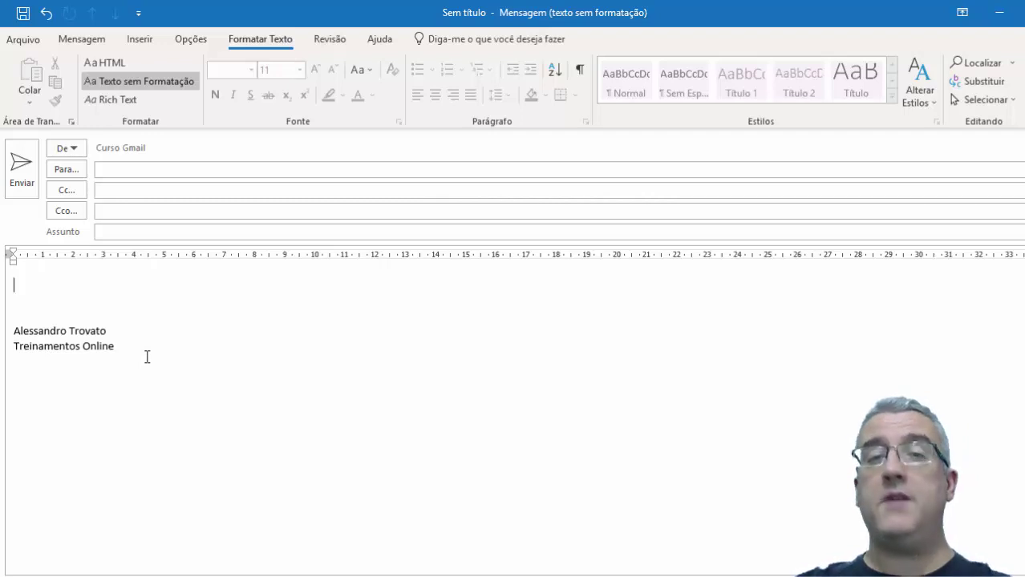
pyautogui.click(121, 105)
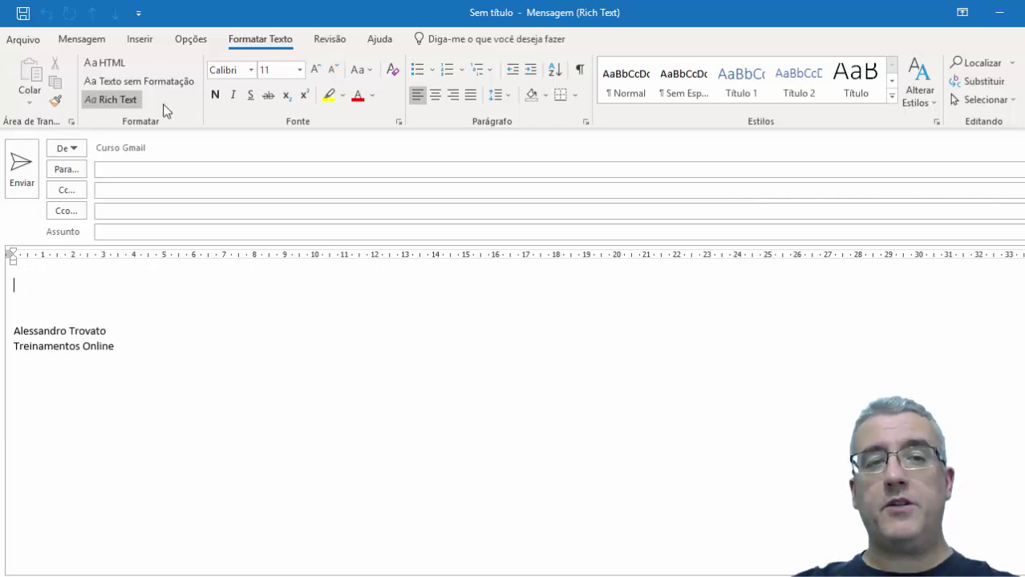
# Step: Close the message without saving its changes and create a new email
pyautogui.press('Escape')
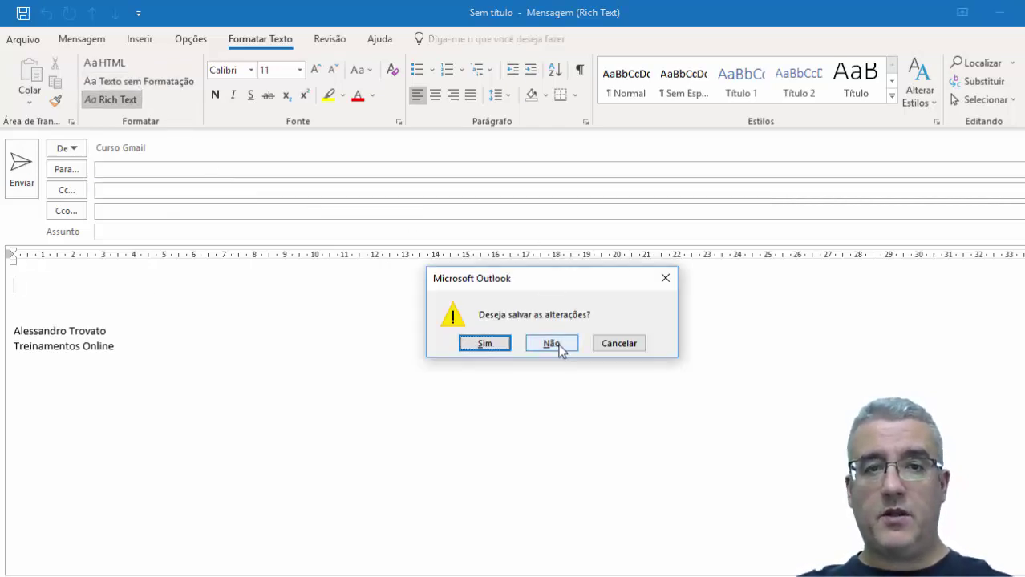
pyautogui.click(558, 344)
pyautogui.click(19, 84)
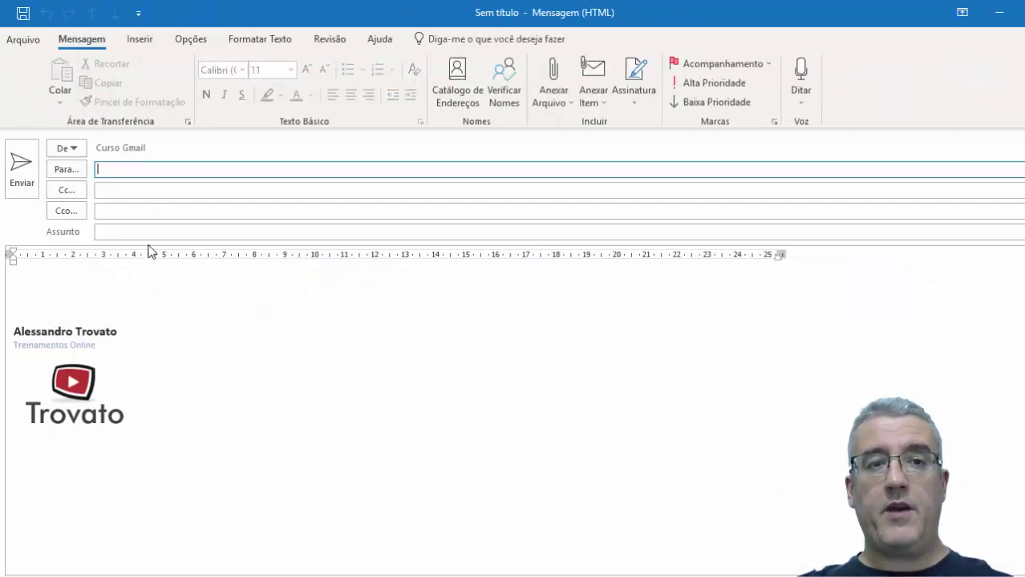
# Step: Set the new email's text format to Rich Text
pyautogui.click(191, 38)
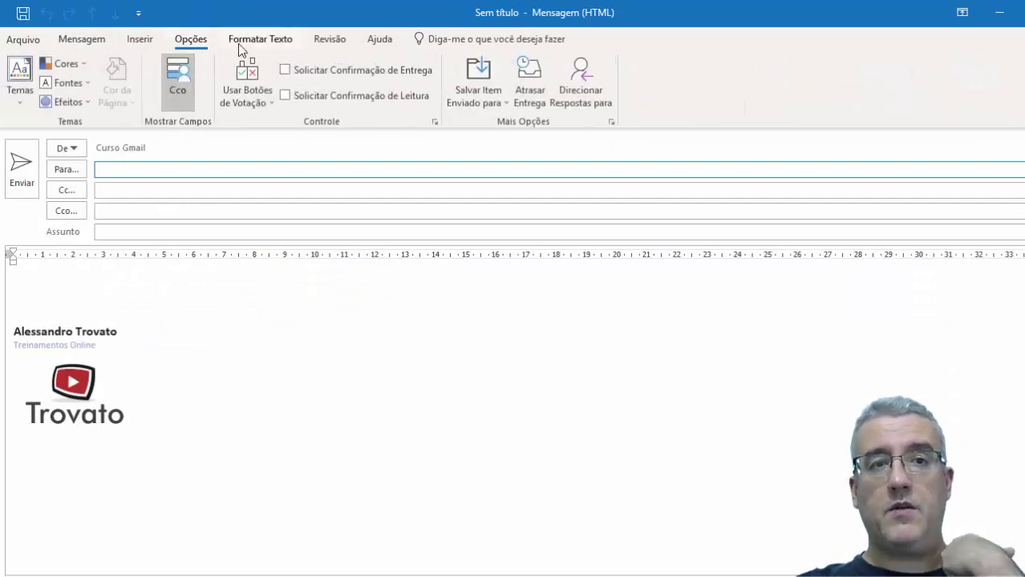
pyautogui.click(268, 41)
pyautogui.click(128, 99)
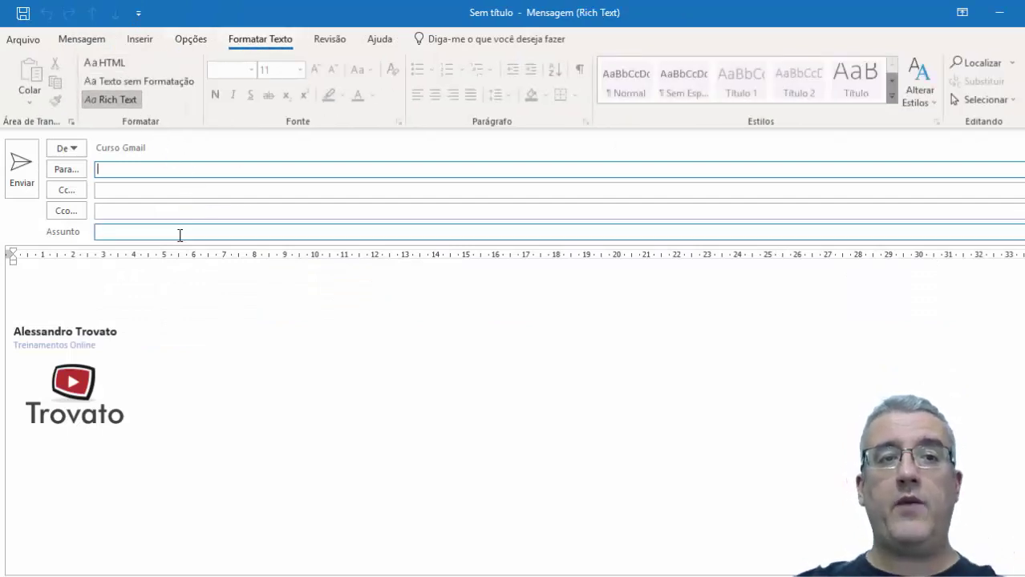
# Step: Generate ten one-sentence paragraphs of sample text in the message body above the signature with =rand(10,1)
pyautogui.click(90, 293)
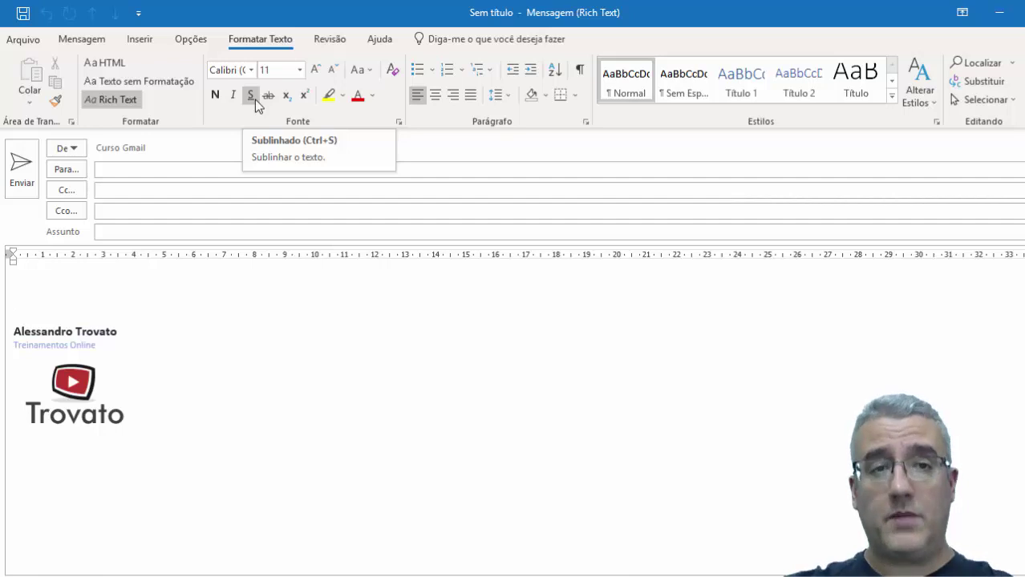
pyautogui.click(315, 42)
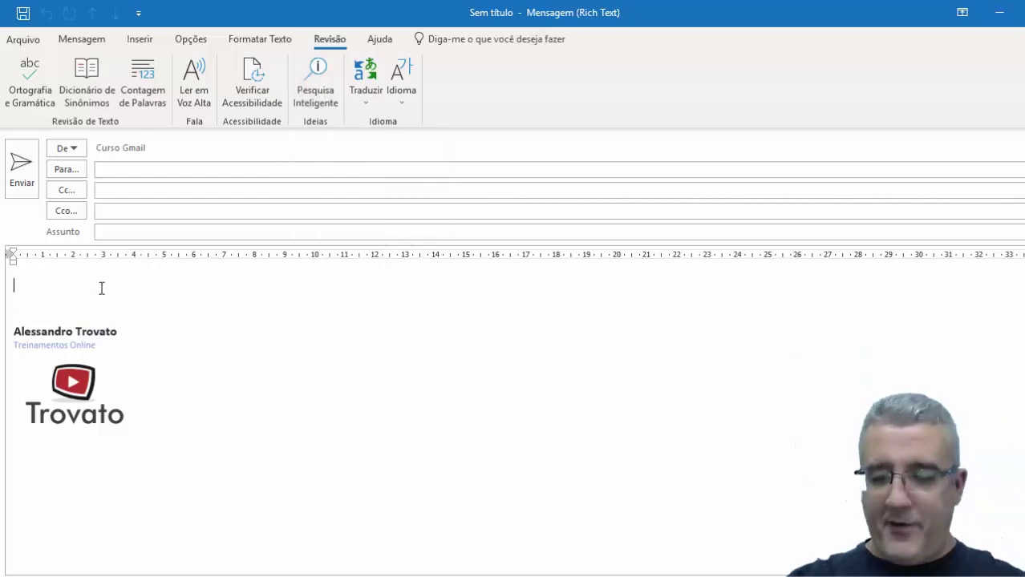
pyautogui.write('=rand(')
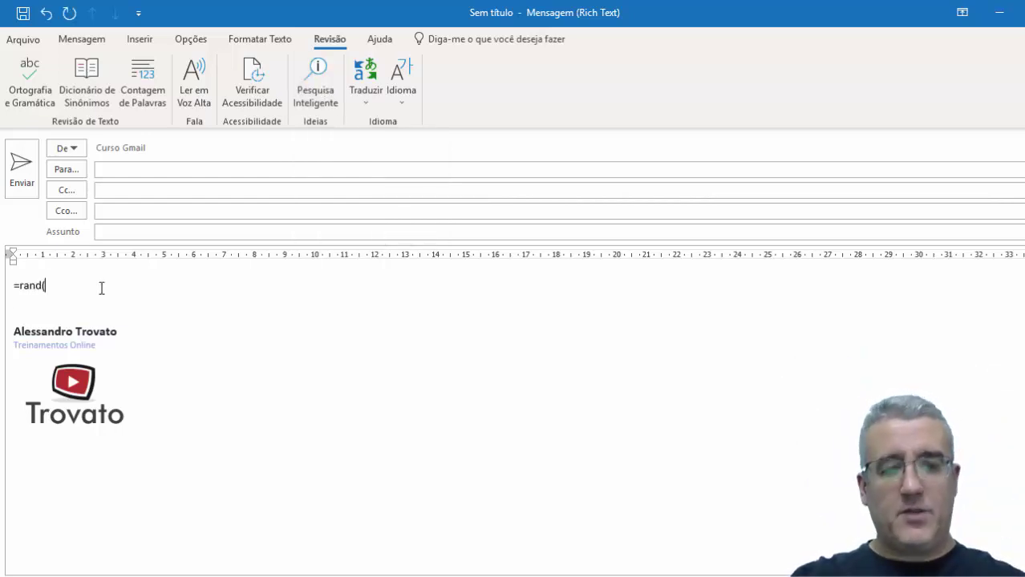
pyautogui.write('10,1)')
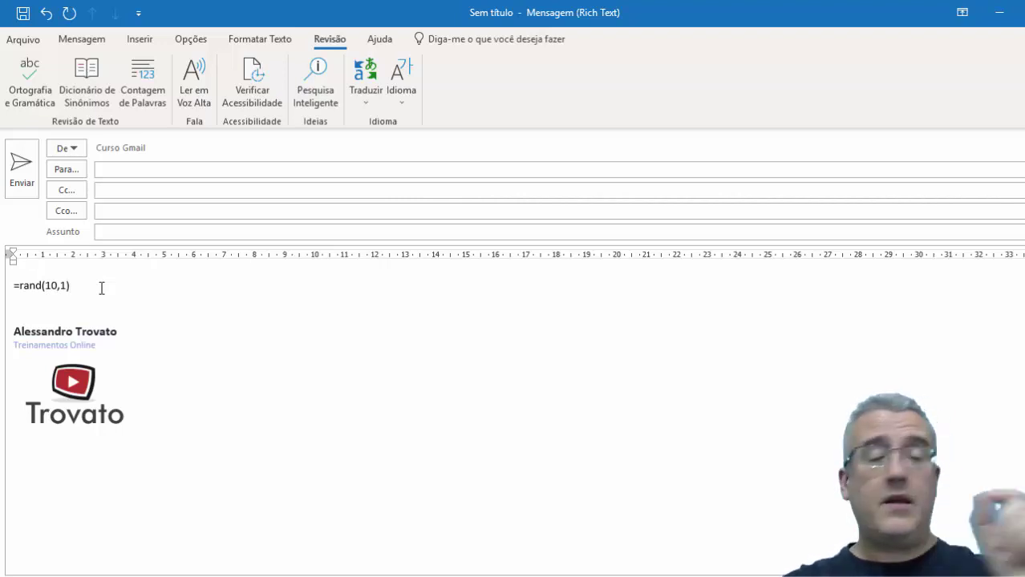
pyautogui.press('Return')
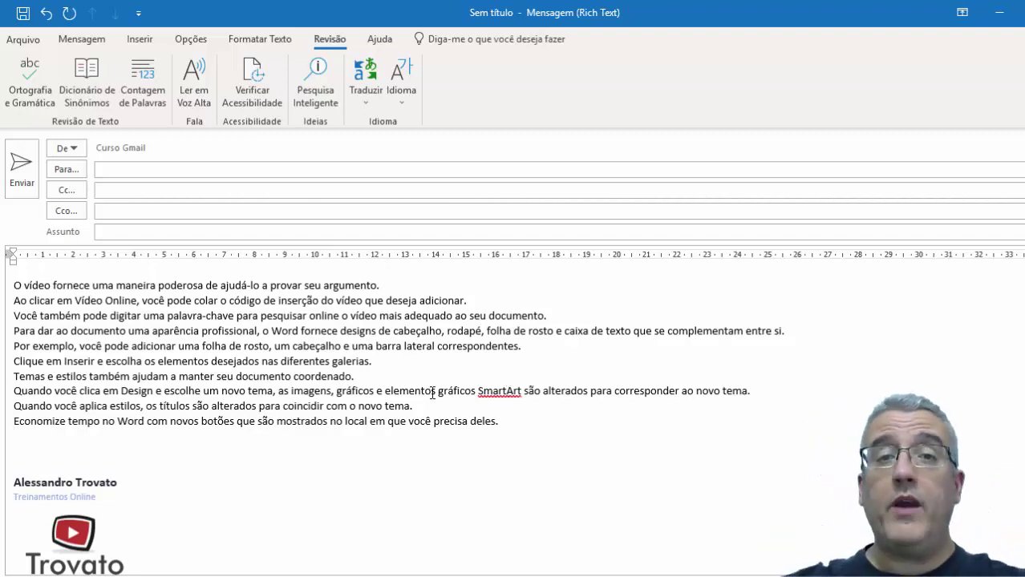
# Step: Run the spelling and grammar check on the message and add SmartArt to the dictionary
pyautogui.click(39, 80)
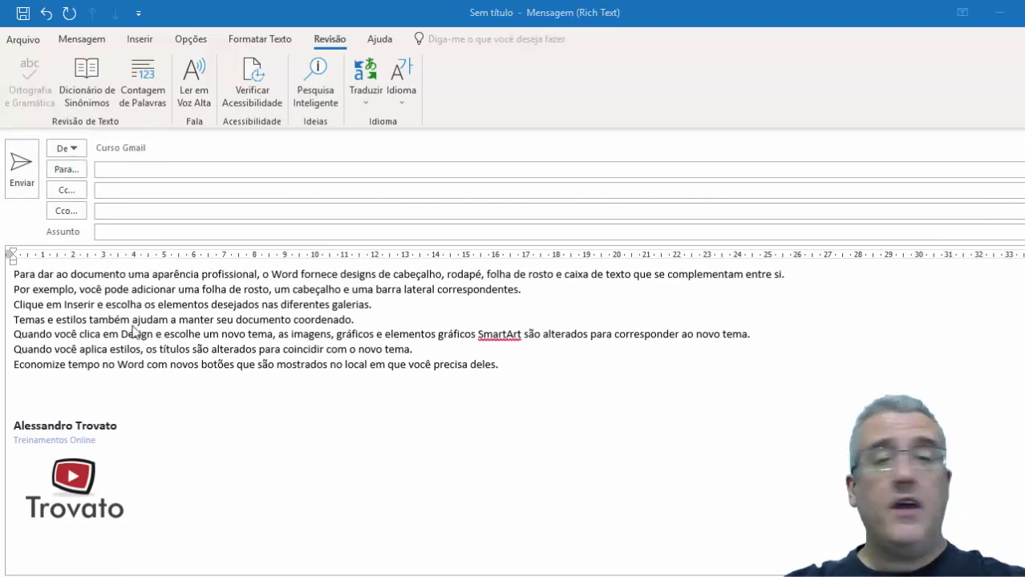
pyautogui.moveTo(519, 149); pyautogui.dragTo(828, 79)
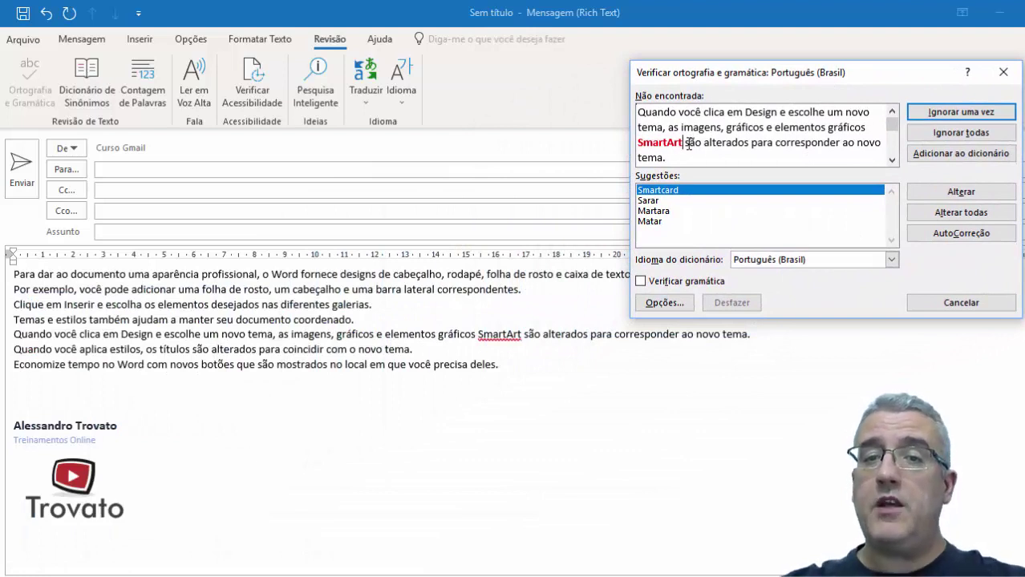
pyautogui.doubleClick(662, 142)
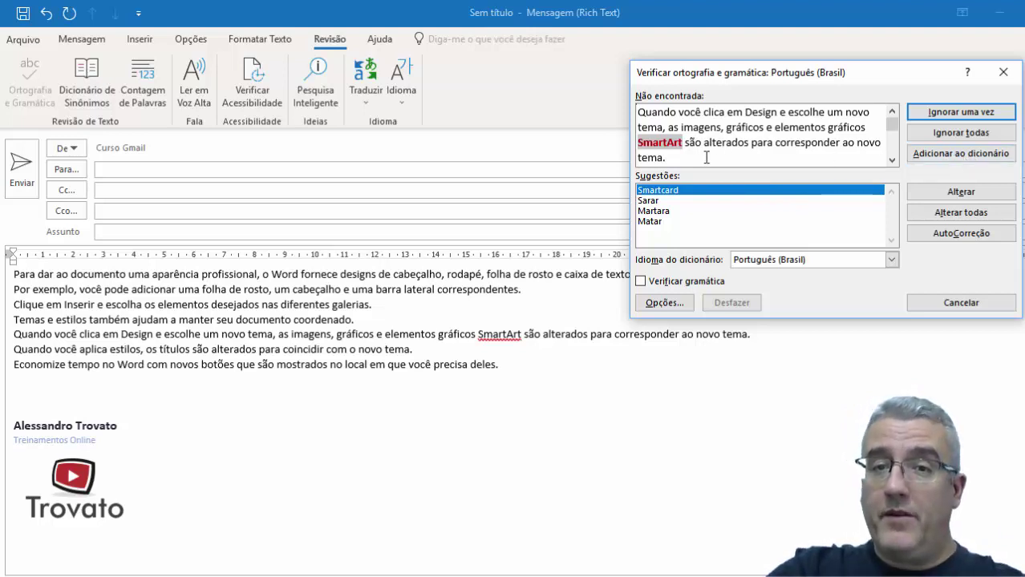
pyautogui.click(964, 154)
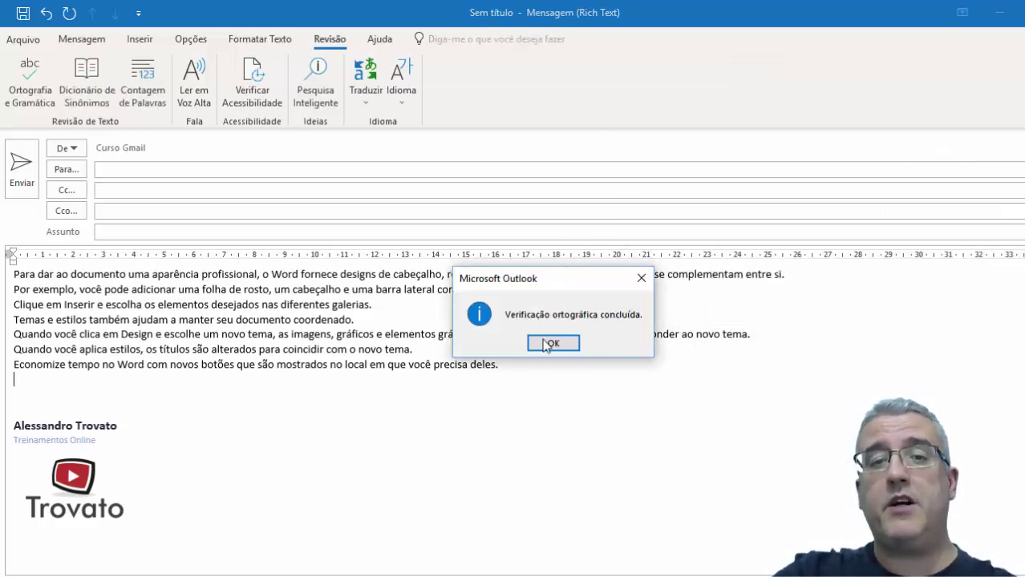
pyautogui.click(553, 343)
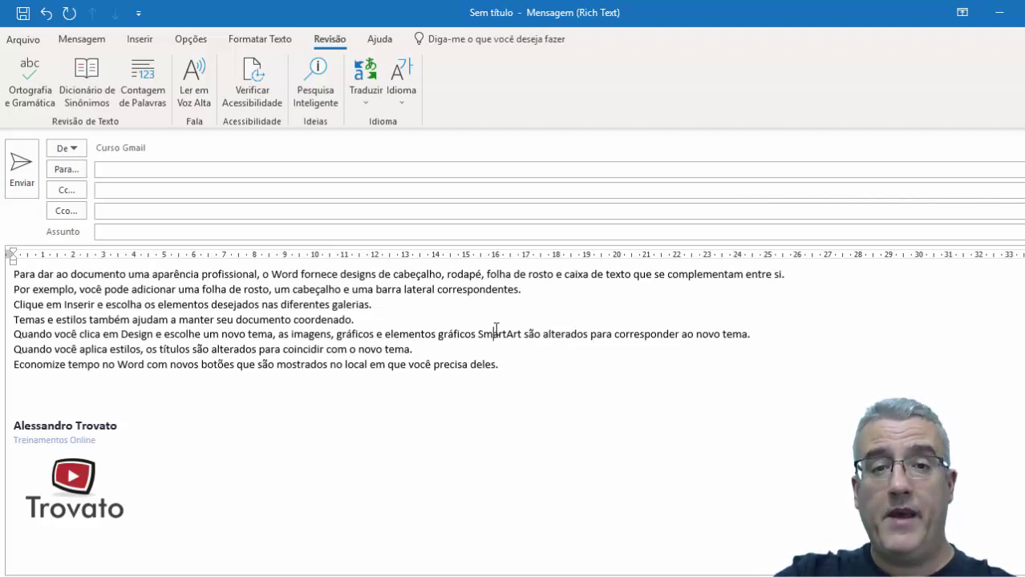
# Step: Misspell SmartArt as SmarrtArt in the body text and run the spelling check again
pyautogui.write('r')
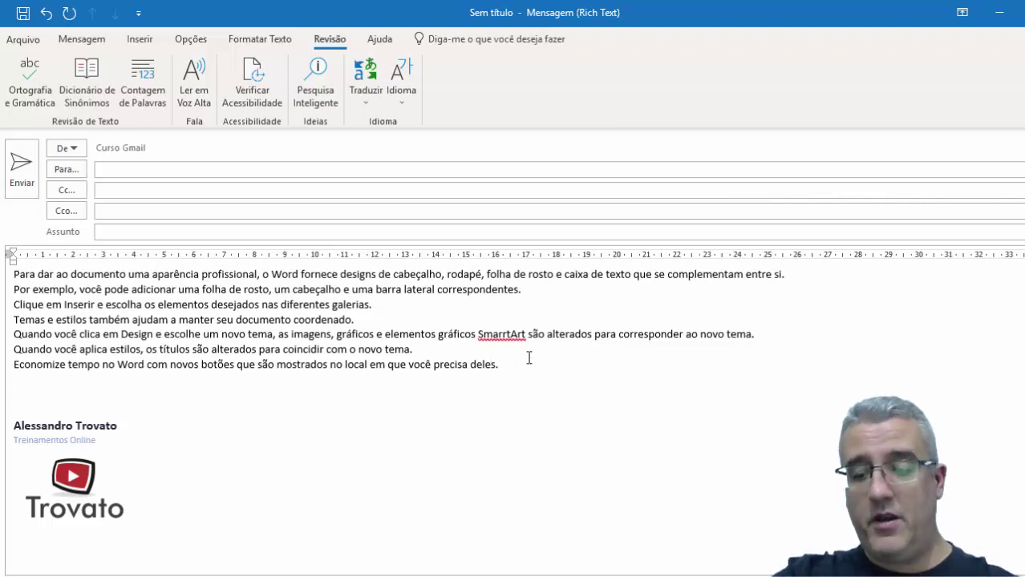
pyautogui.click(37, 74)
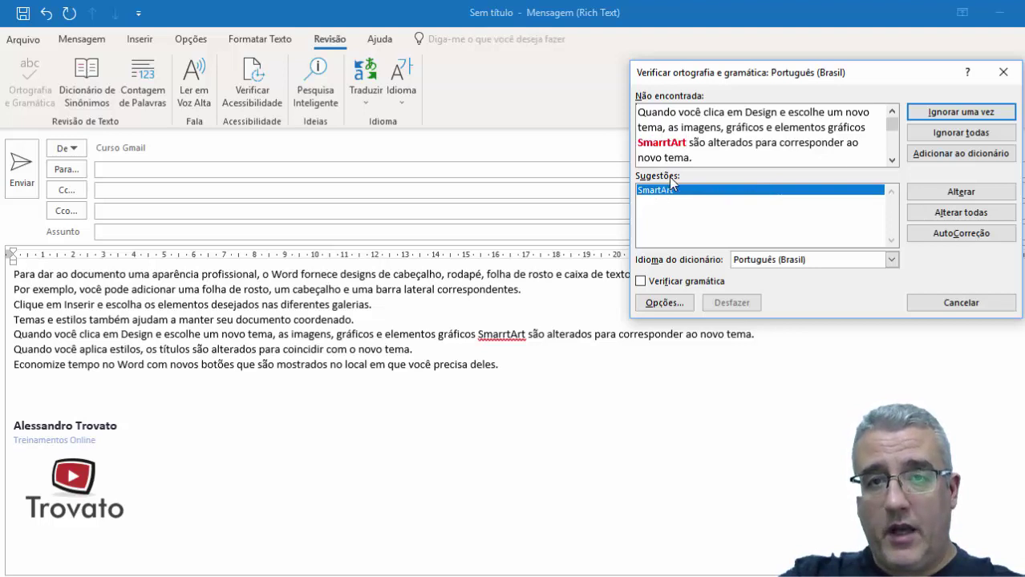
pyautogui.click(652, 192)
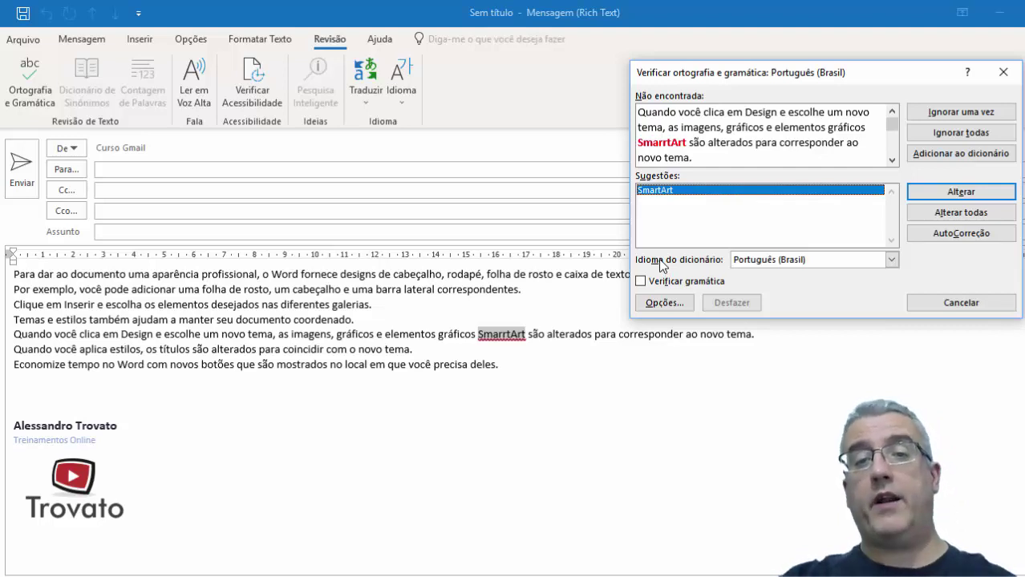
# Step: Browse the dictionary languages available for the spelling check, keeping Português (Brasil)
pyautogui.click(784, 265)
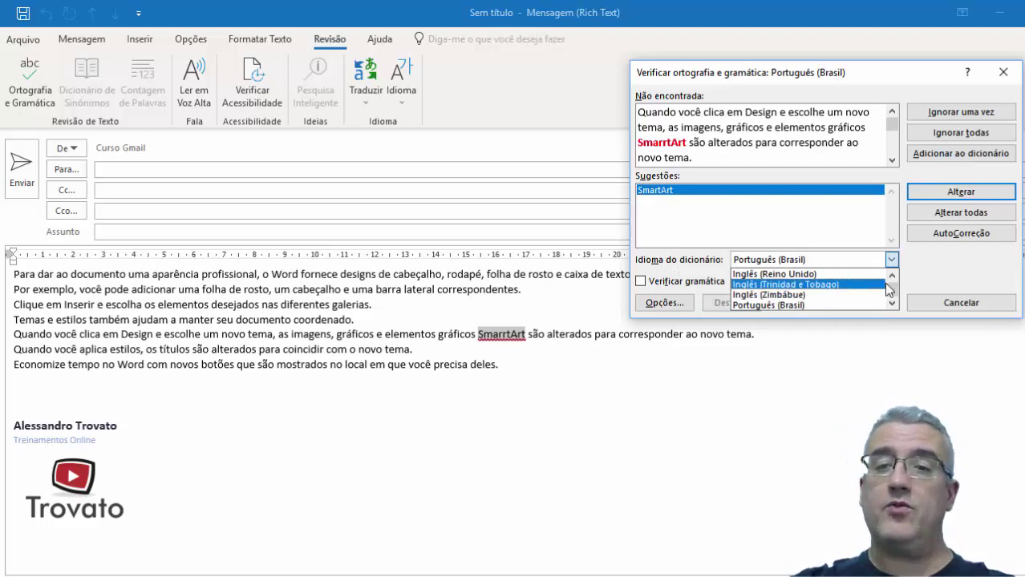
pyautogui.moveTo(893, 278); pyautogui.dragTo(894, 277)
pyautogui.click(919, 270)
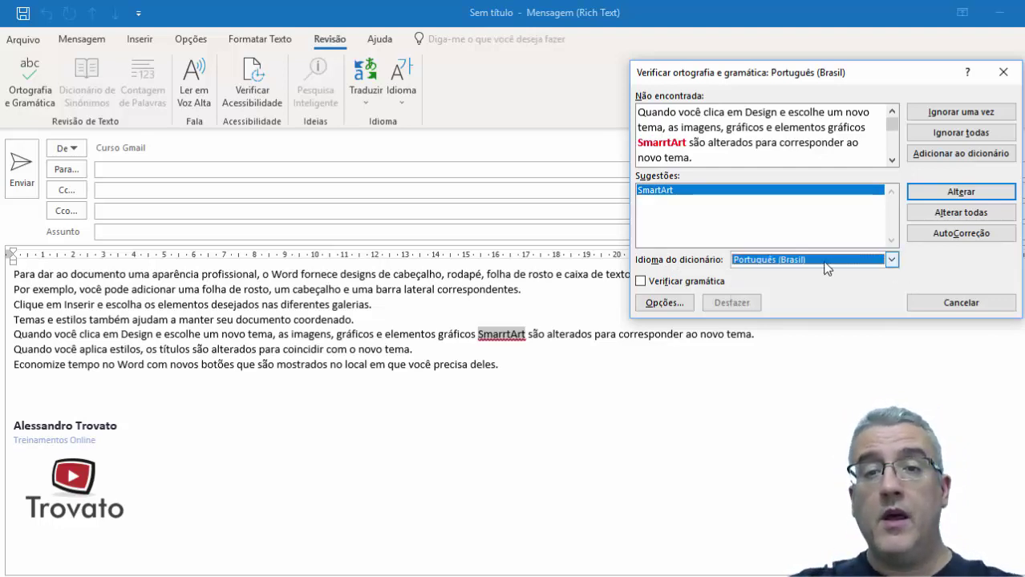
# Step: Try enabling grammar checking and open the editor's proofing options for review
pyautogui.click(667, 283)
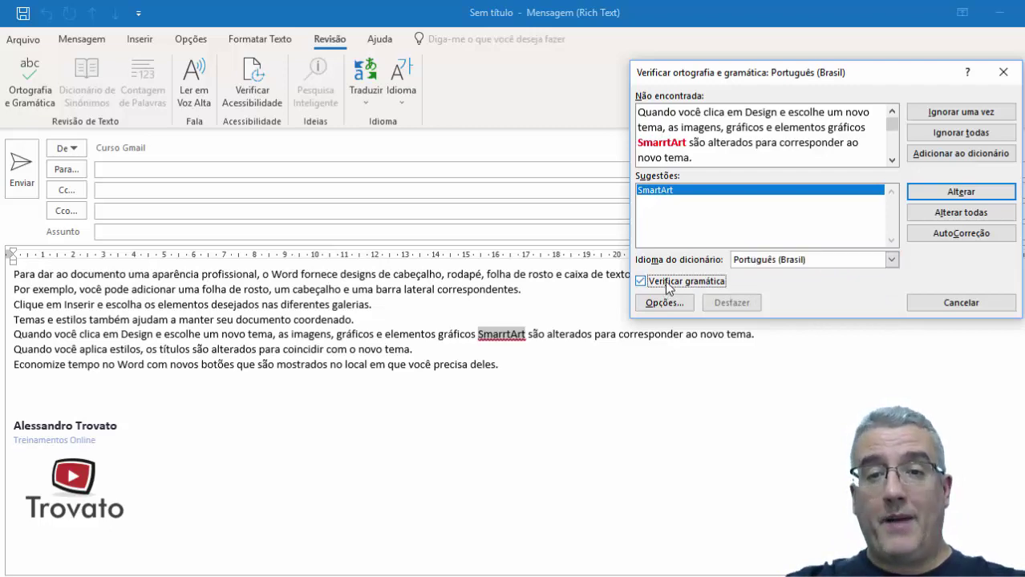
pyautogui.click(664, 304)
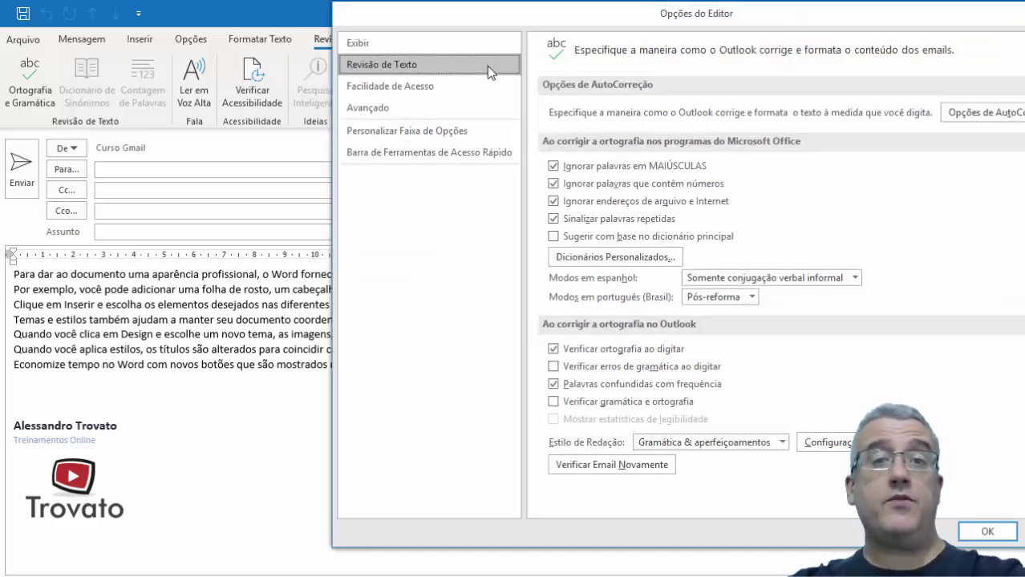
pyautogui.press('Return')
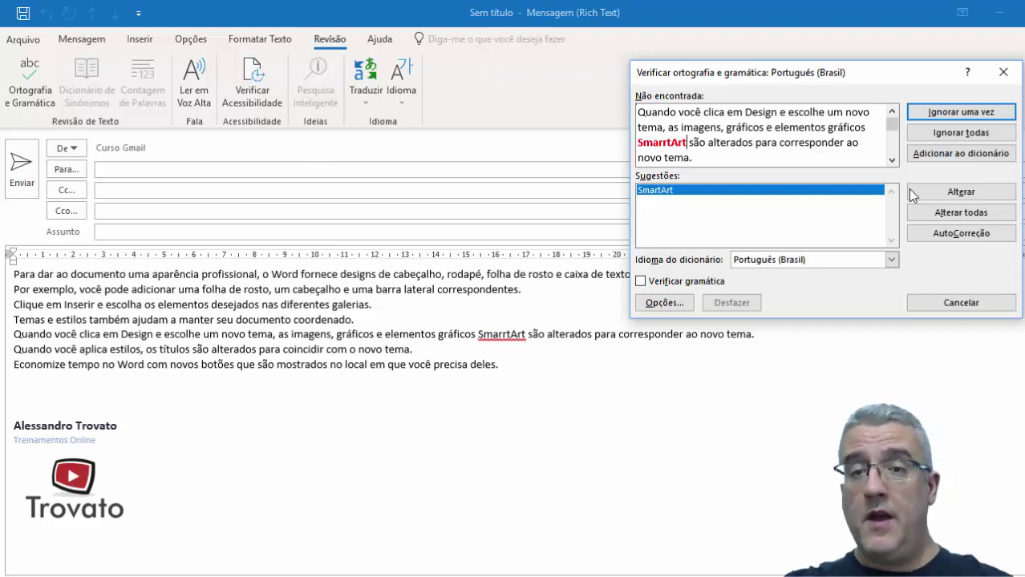
# Step: Replace the misspelled SmarrtArt with the suggestion SmartArt and finish the spelling check
pyautogui.click(660, 194)
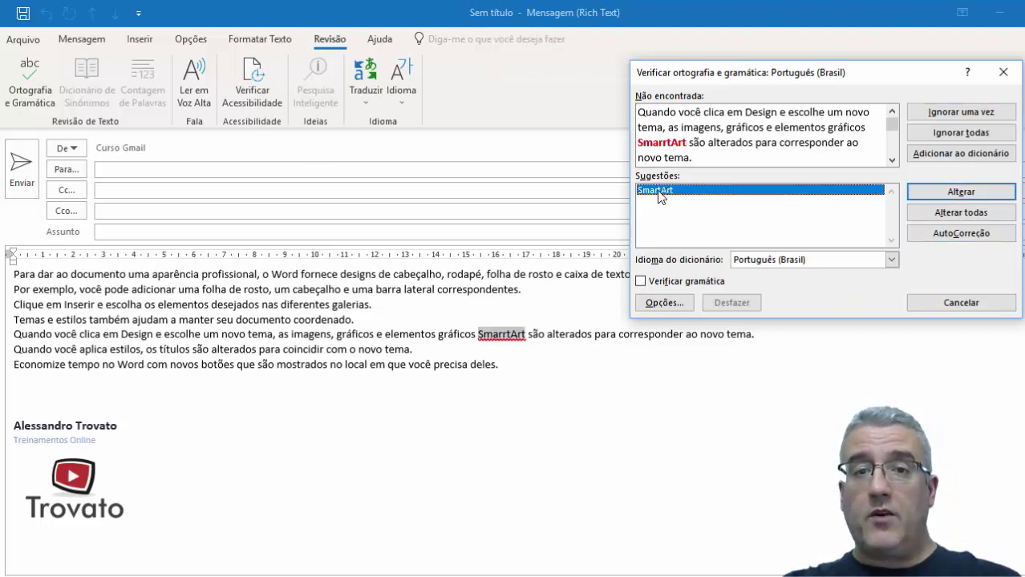
pyautogui.click(949, 197)
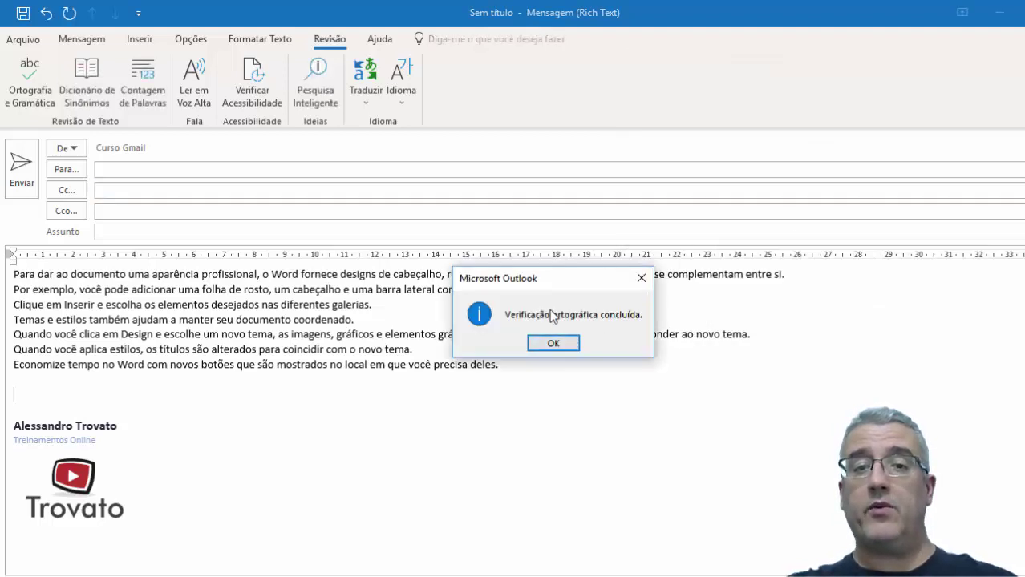
pyautogui.click(571, 341)
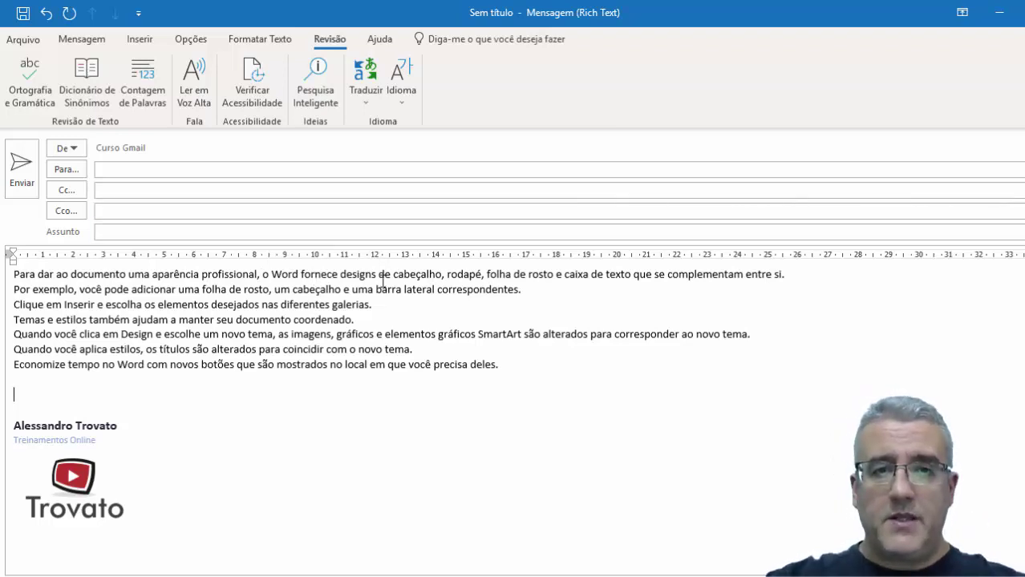
# Step: Look up "designs" in the thesaurus and replace it in the message body with the synonym "programação visual"
pyautogui.doubleClick(359, 274)
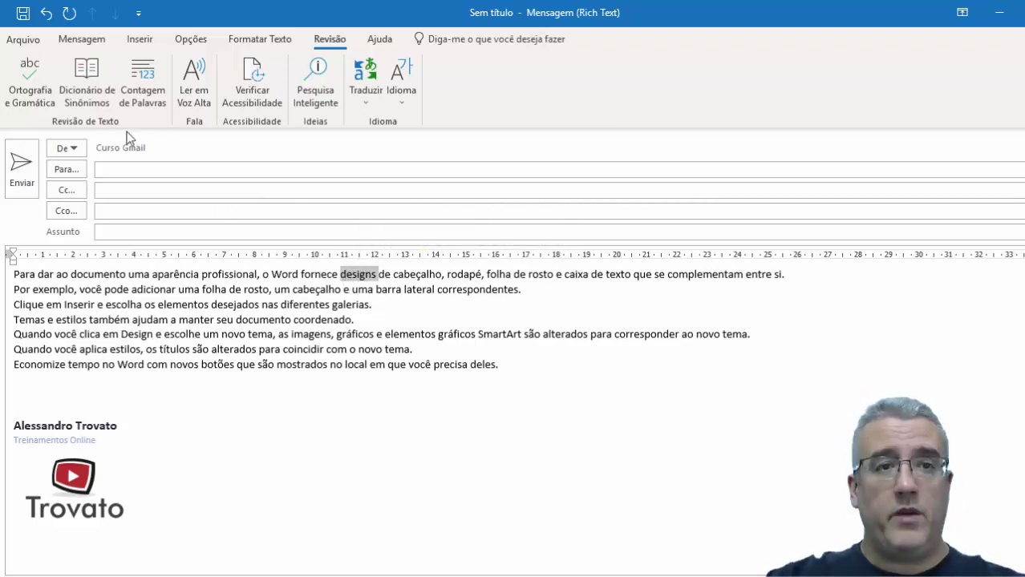
pyautogui.click(95, 79)
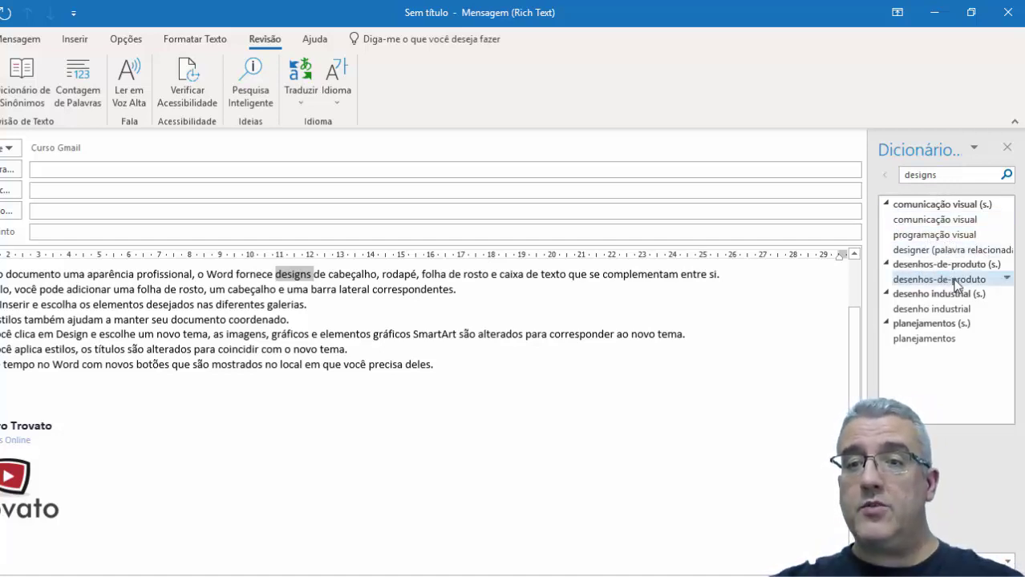
pyautogui.click(933, 235)
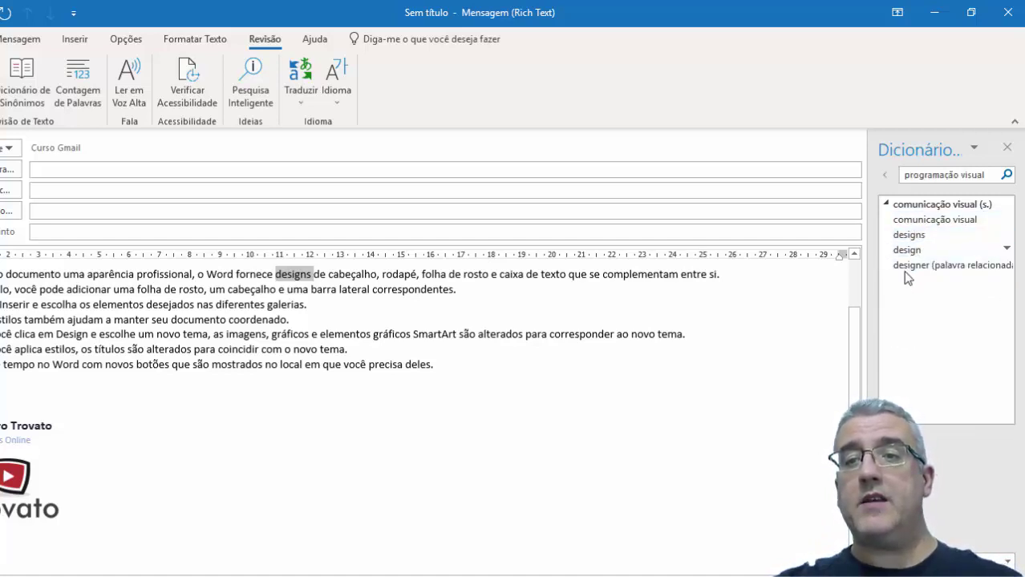
pyautogui.click(907, 251)
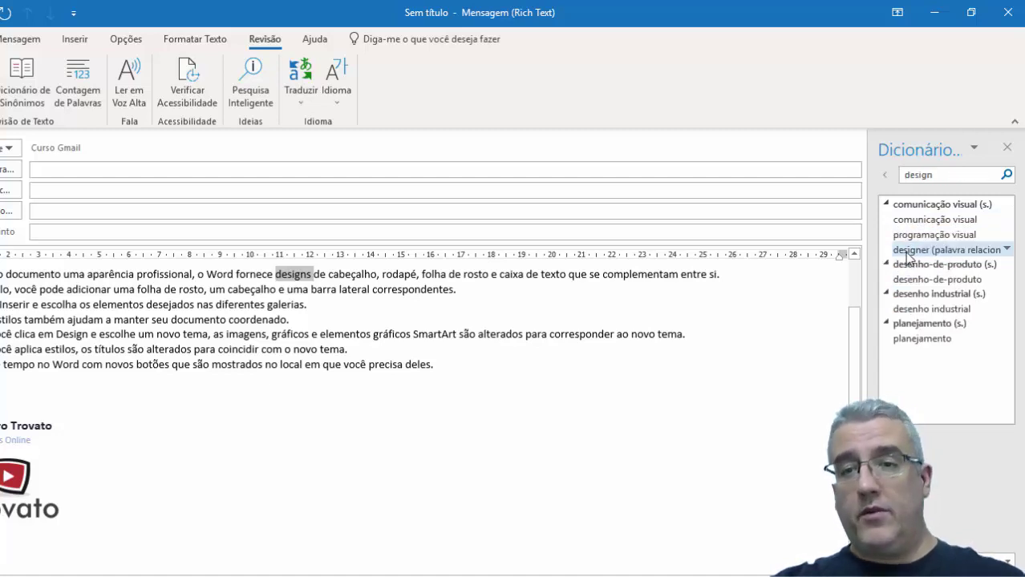
pyautogui.click(962, 237)
pyautogui.click(962, 237)
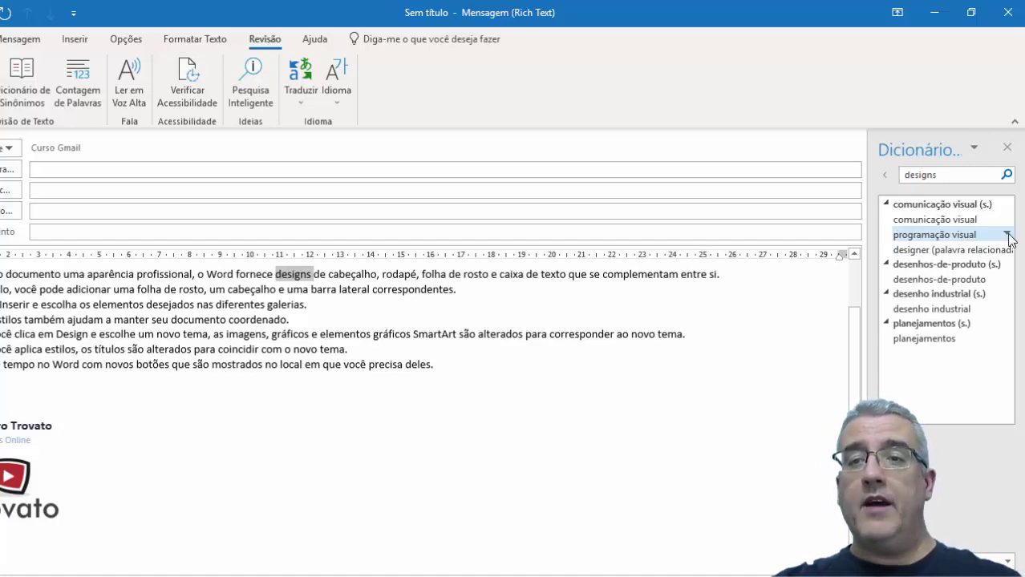
pyautogui.click(1008, 234)
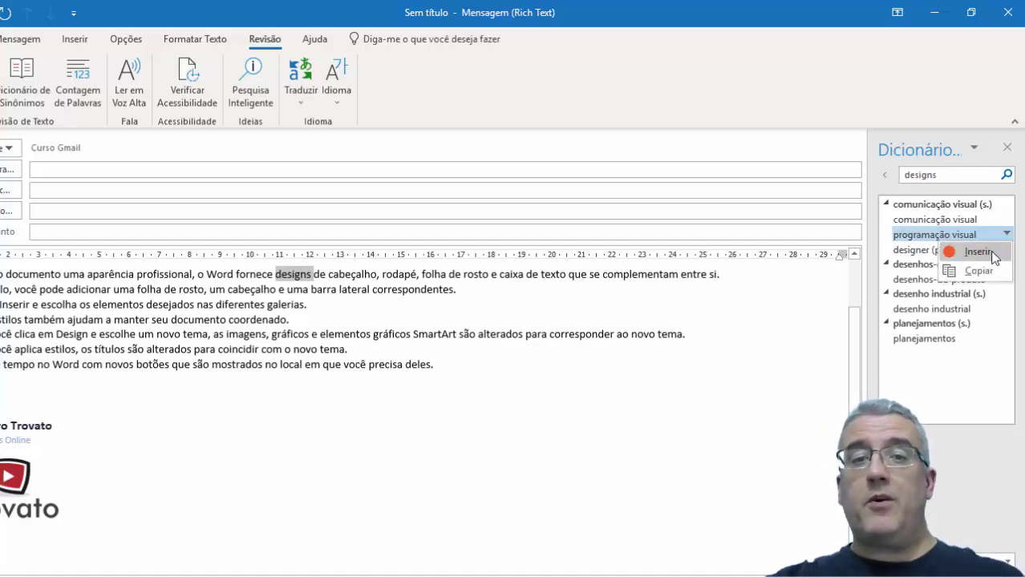
pyautogui.click(995, 258)
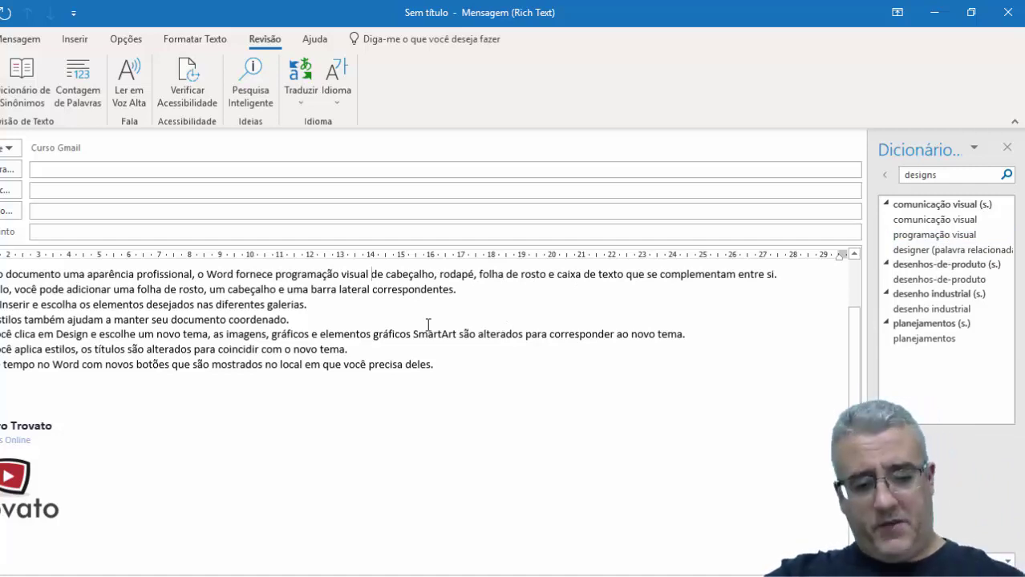
# Step: Undo the last synonym replacement and look up "gráficos" from the SmartArt sentence in the thesaurus
pyautogui.hotkey('ctrl', 'z')
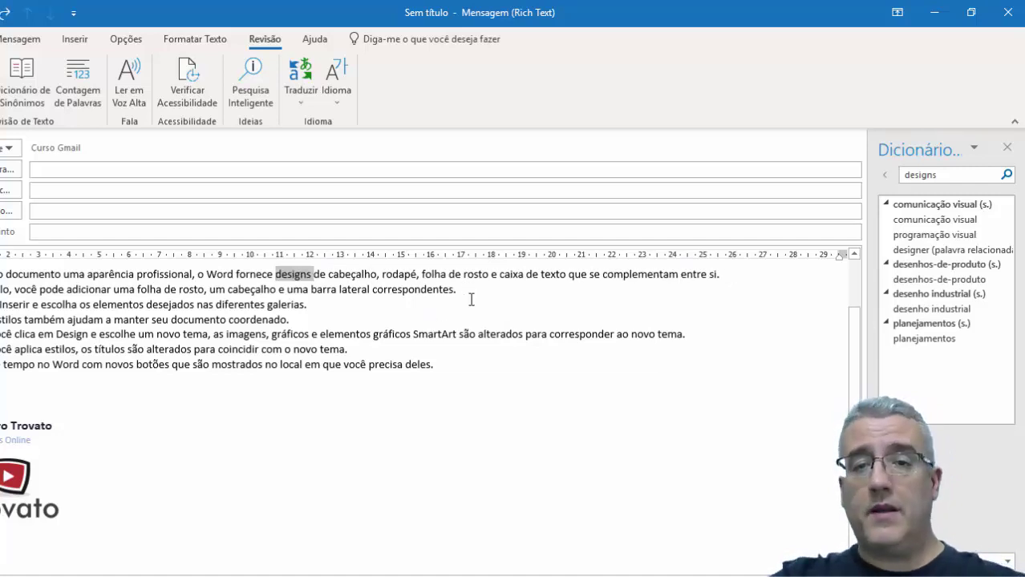
pyautogui.click(512, 286)
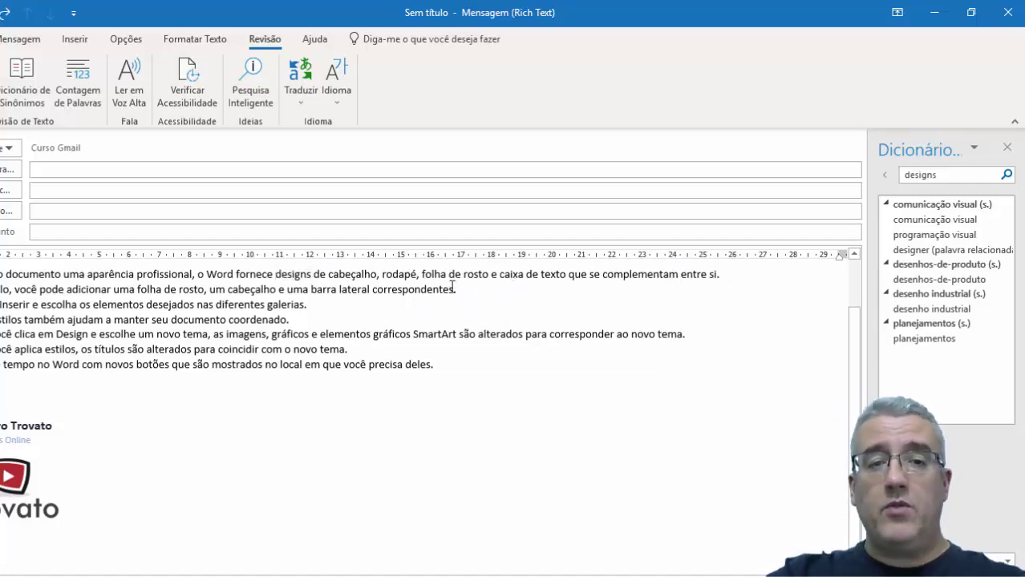
pyautogui.doubleClick(398, 328)
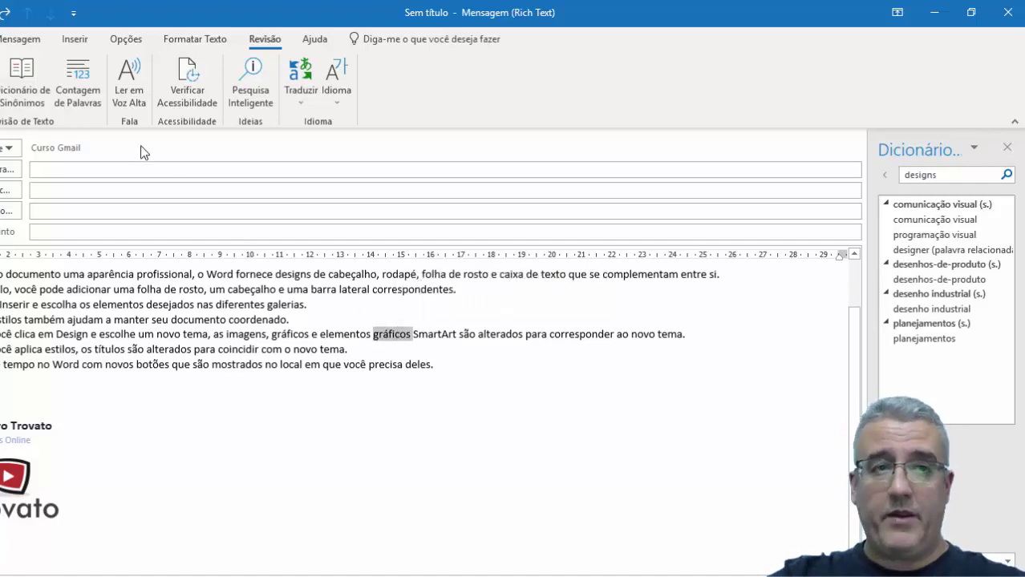
pyautogui.click(40, 78)
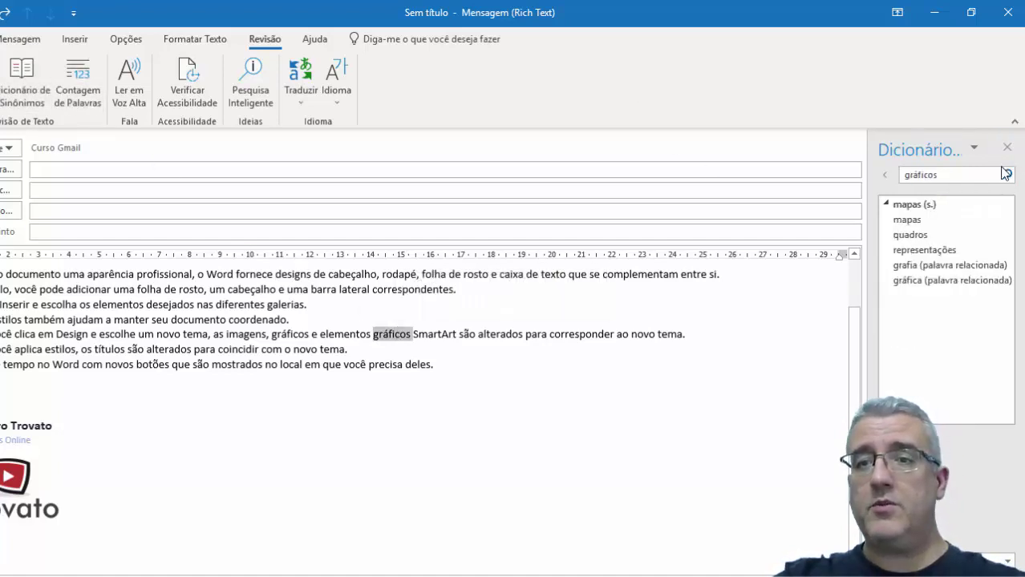
# Step: Look up synonyms for "bonito" in the thesaurus and close it
pyautogui.moveTo(966, 175); pyautogui.dragTo(902, 177)
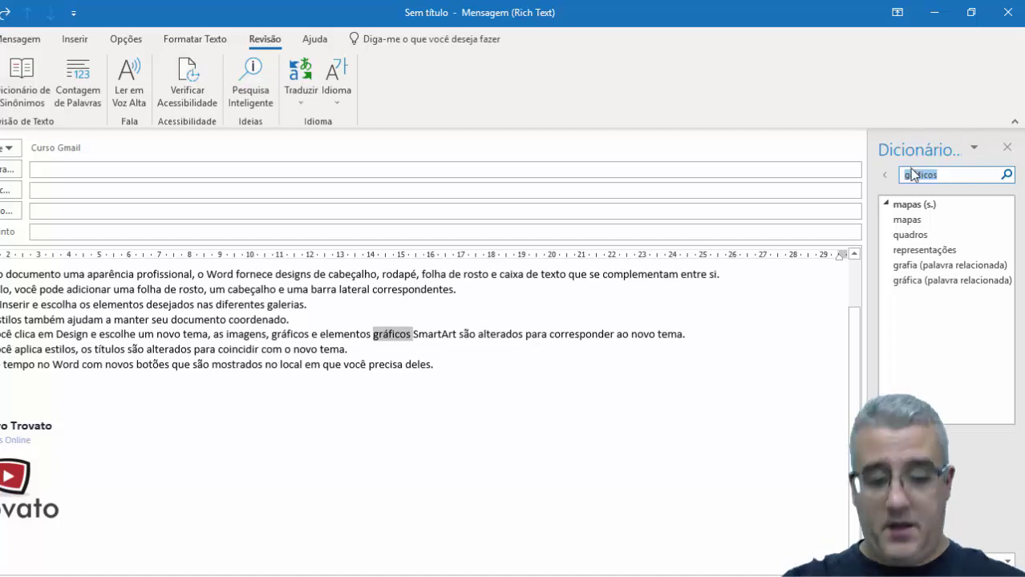
pyautogui.write('bonito')
pyautogui.press('Return')
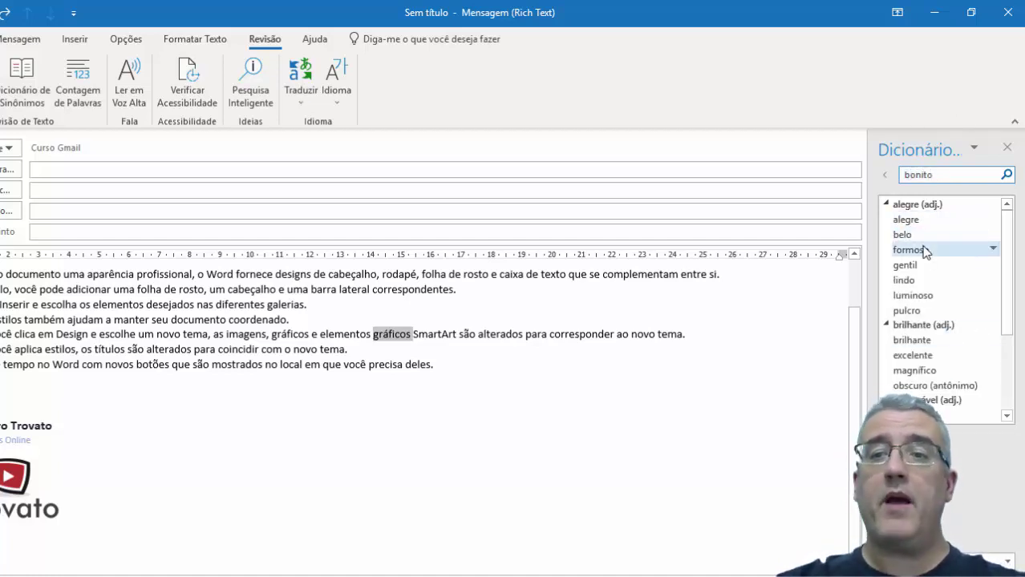
pyautogui.click(1007, 148)
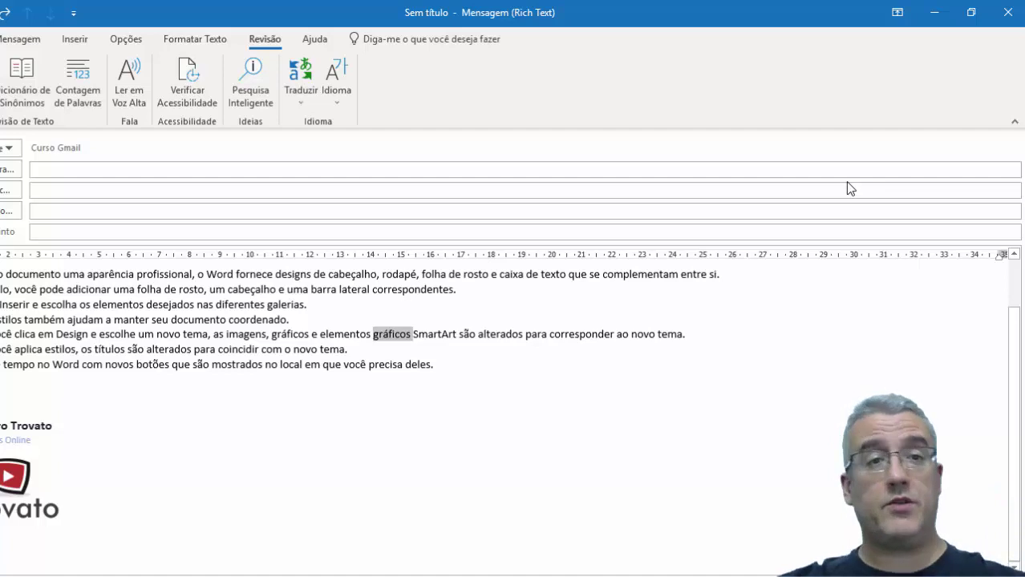
# Step: Check the word count statistics for the selected word and for the whole message with nothing selected
pyautogui.click(78, 93)
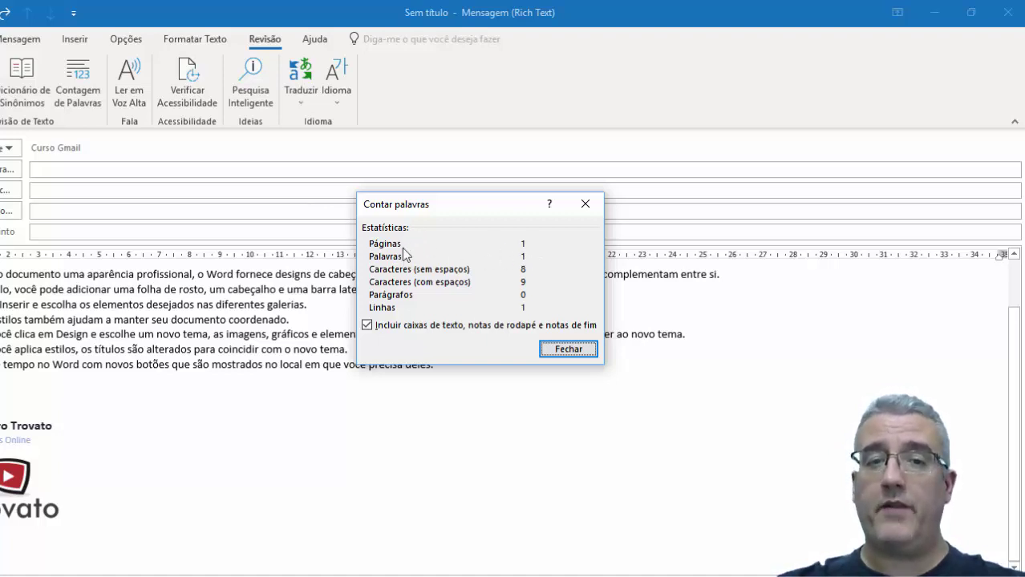
pyautogui.click(570, 349)
pyautogui.click(437, 351)
pyautogui.click(328, 319)
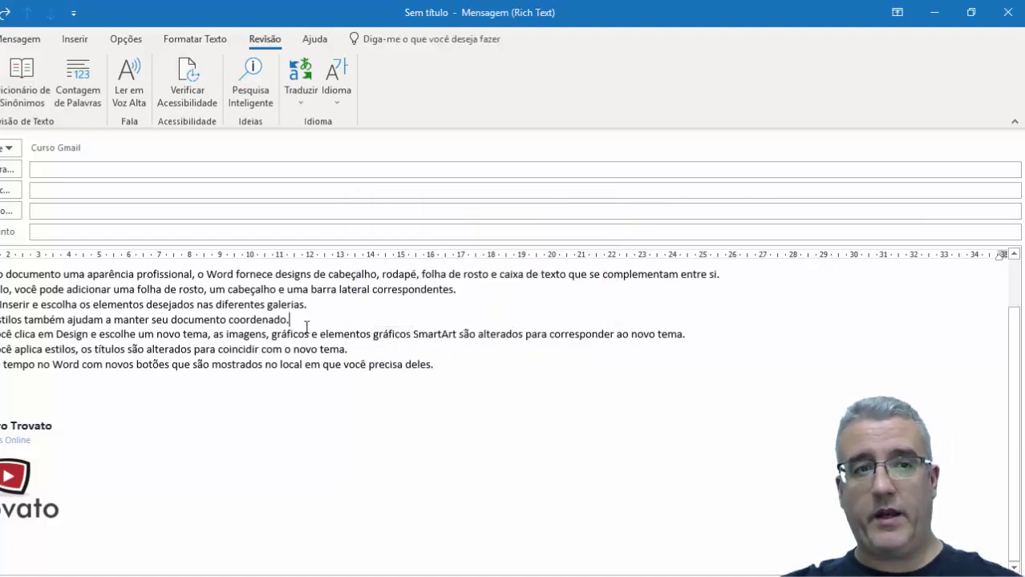
pyautogui.click(78, 84)
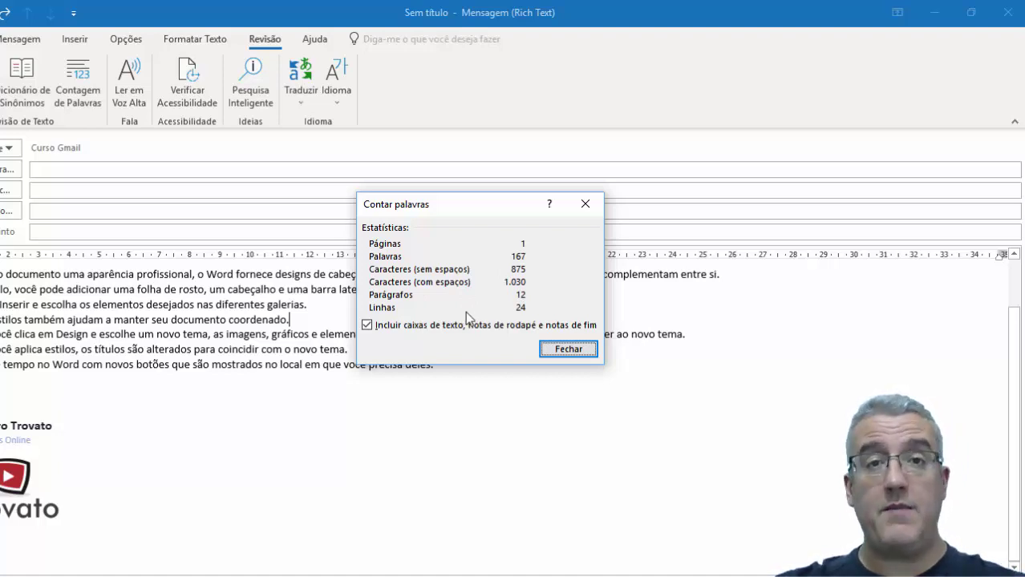
pyautogui.click(567, 349)
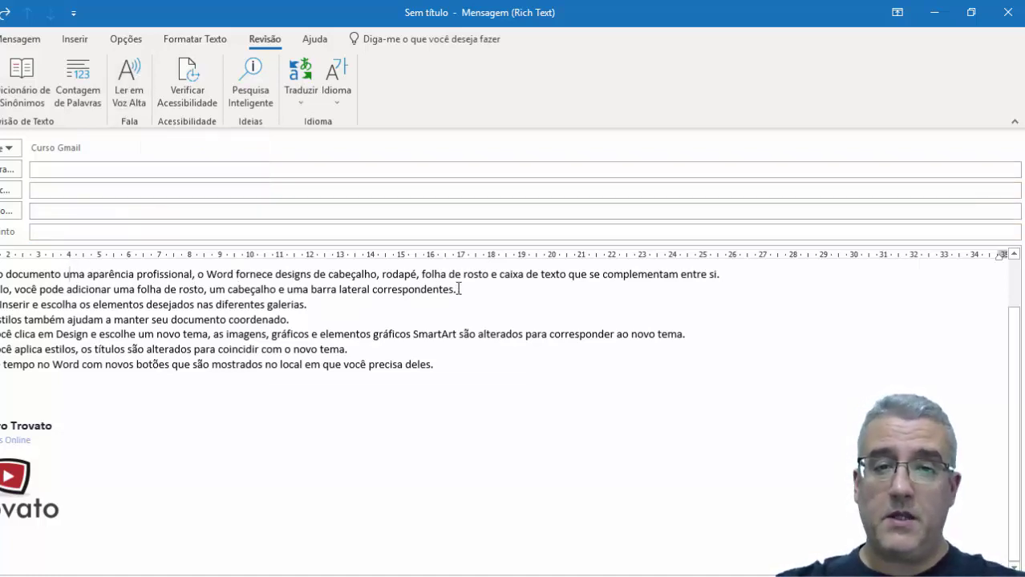
# Step: Start reading the second line of the message aloud and set the reading voice to Microsoft Daniel
pyautogui.moveTo(459, 288); pyautogui.dragTo(2, 289)
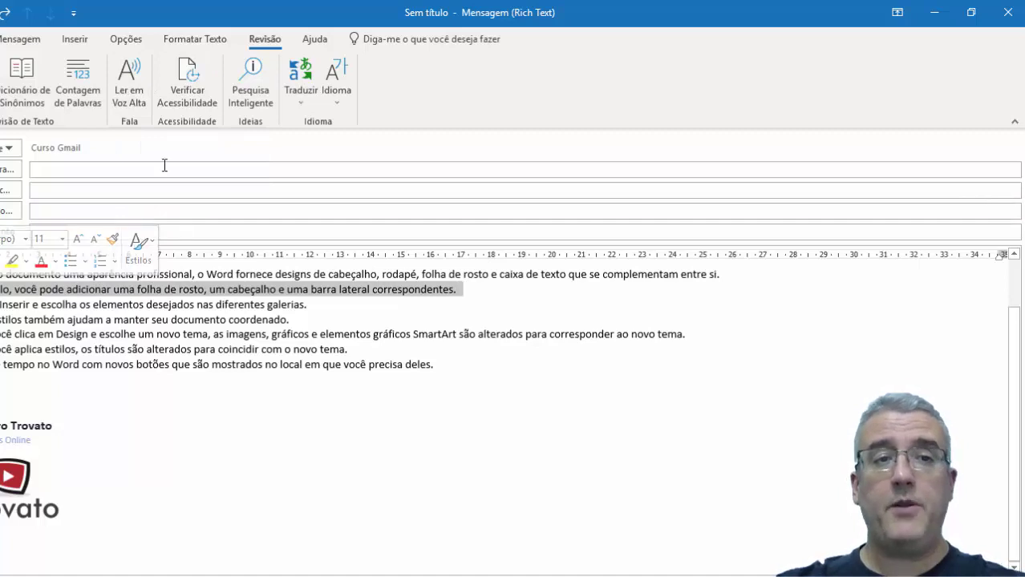
pyautogui.click(130, 93)
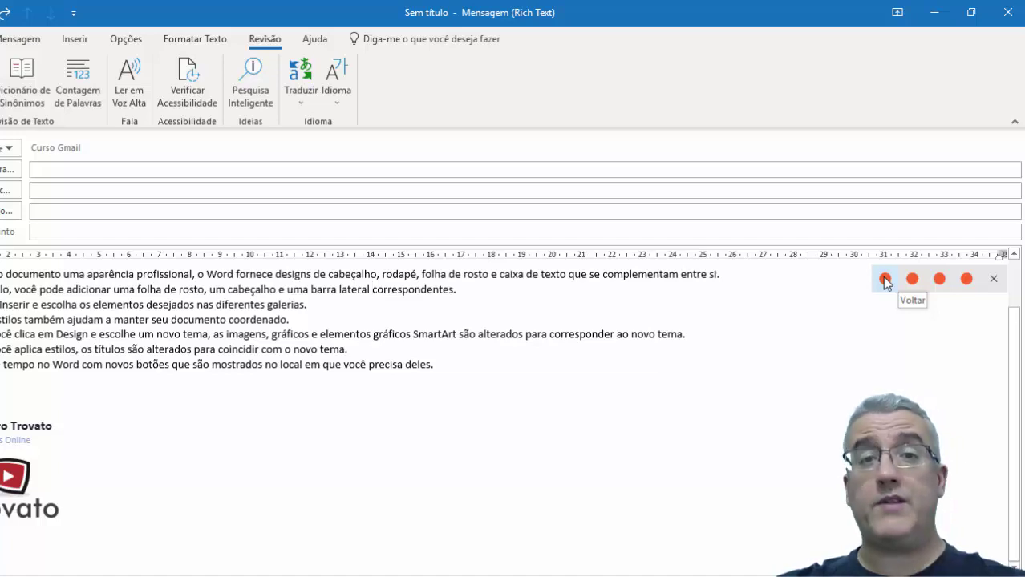
pyautogui.click(968, 280)
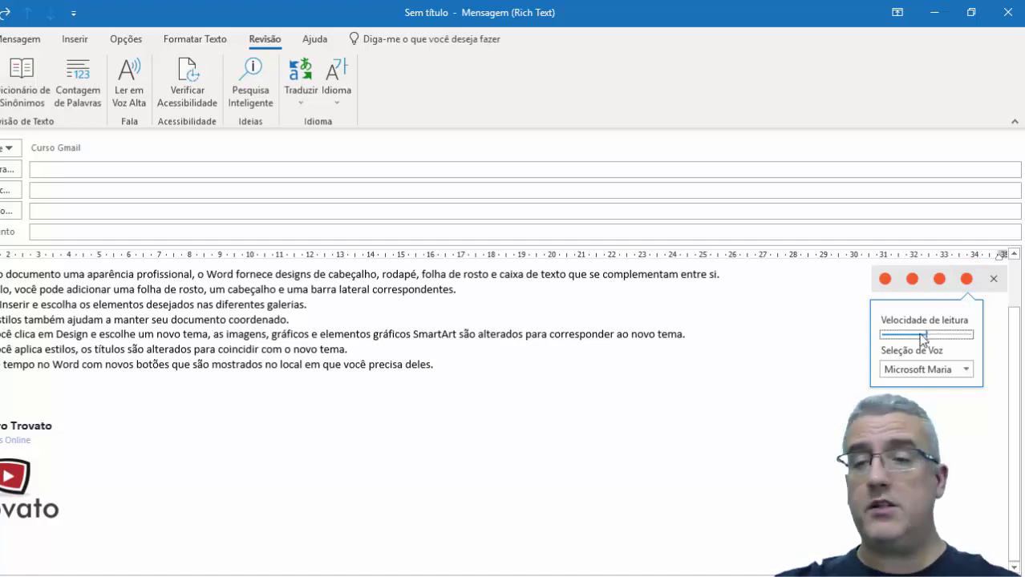
pyautogui.click(910, 369)
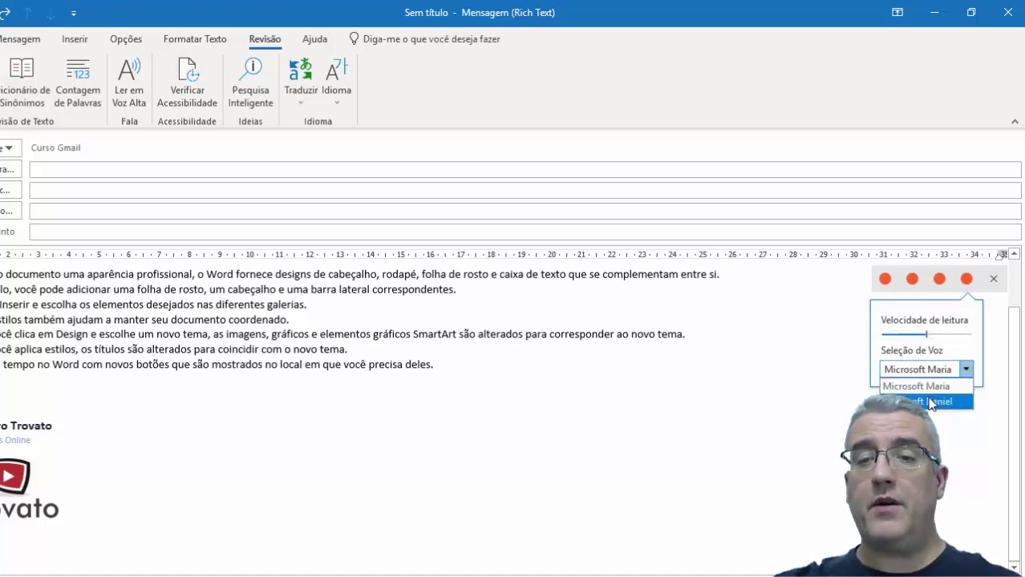
pyautogui.click(932, 401)
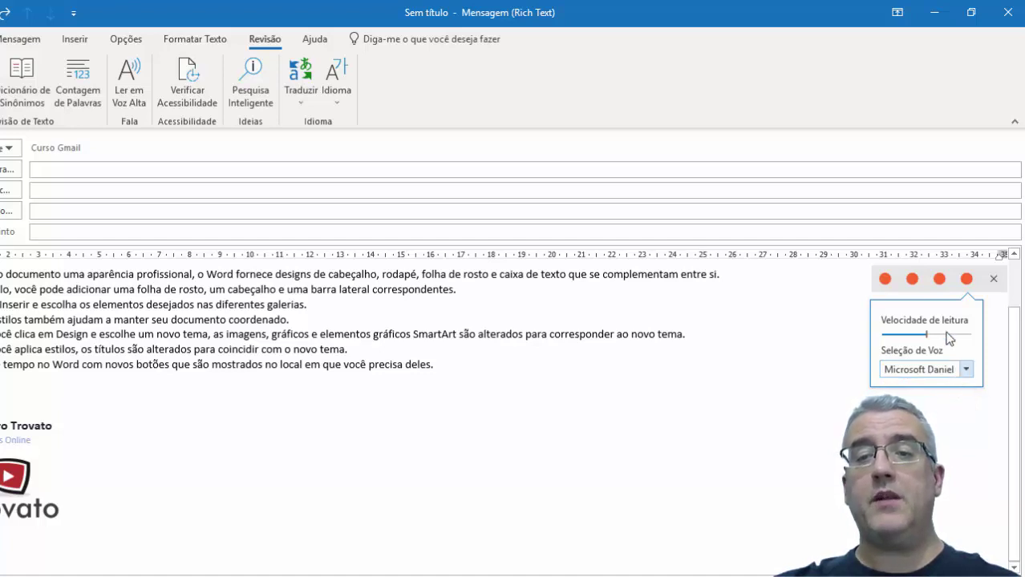
pyautogui.click(850, 314)
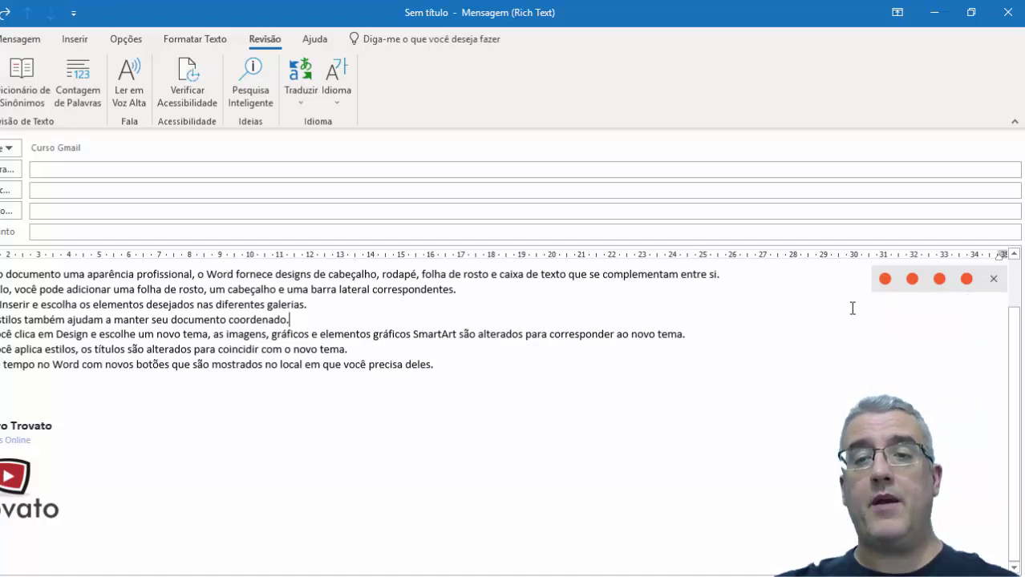
# Step: Play the message text aloud with the chosen voice, stop the playback and close the reading controls
pyautogui.click(912, 285)
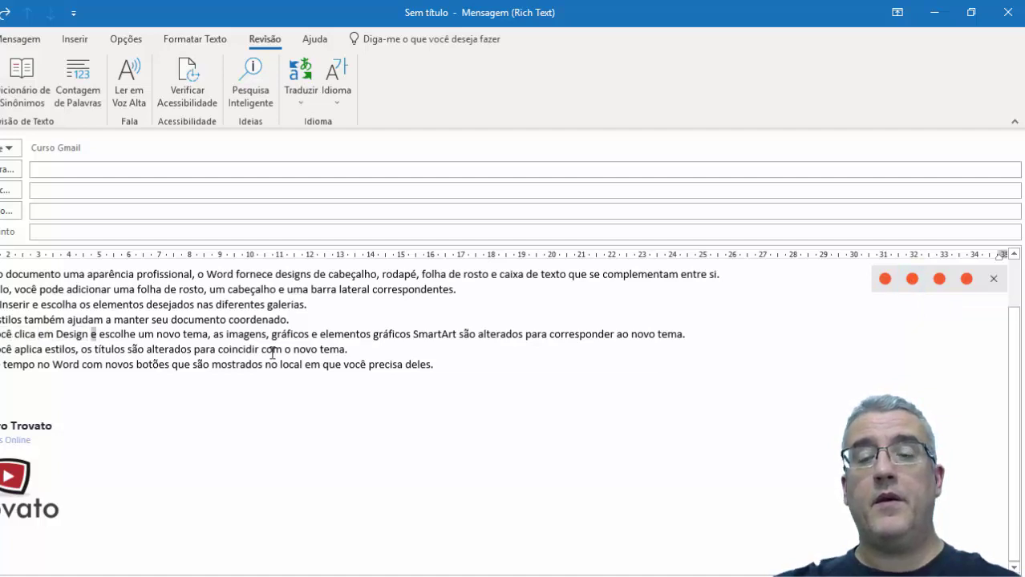
pyautogui.click(912, 279)
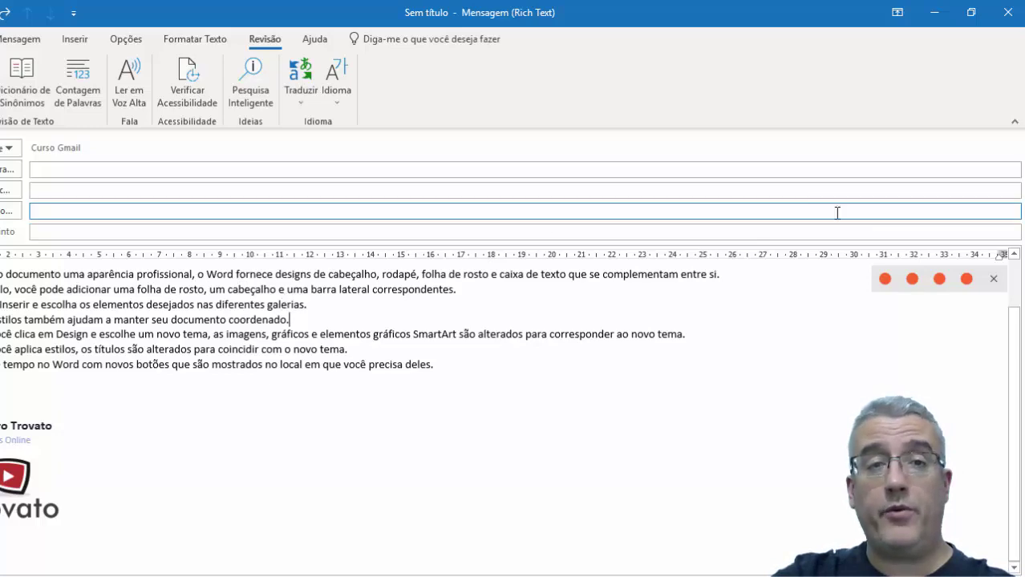
pyautogui.click(995, 279)
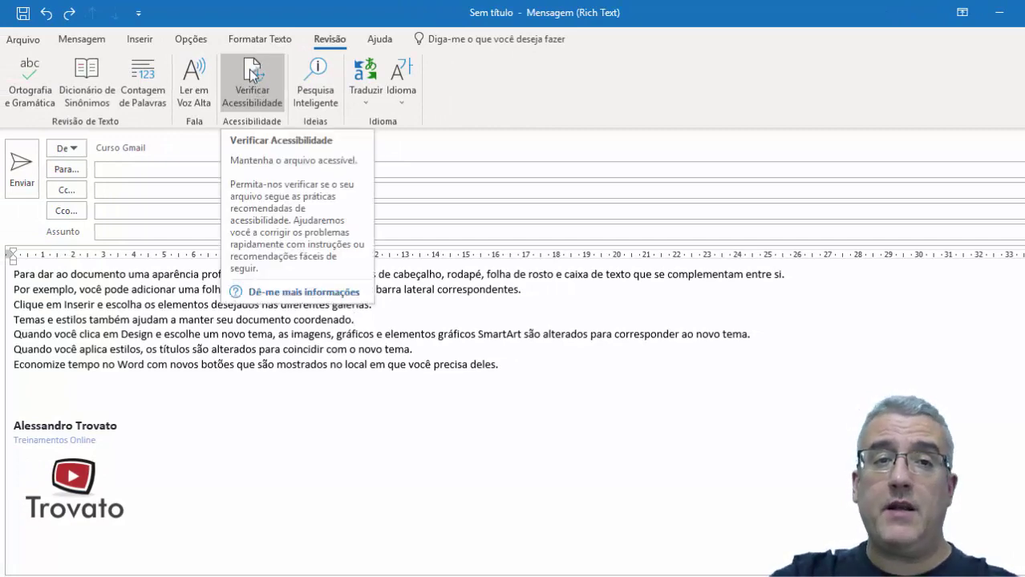
# Step: Run the accessibility check, inspect the repeated blank characters warning "4 Caracteres", and close the checker
pyautogui.click(241, 95)
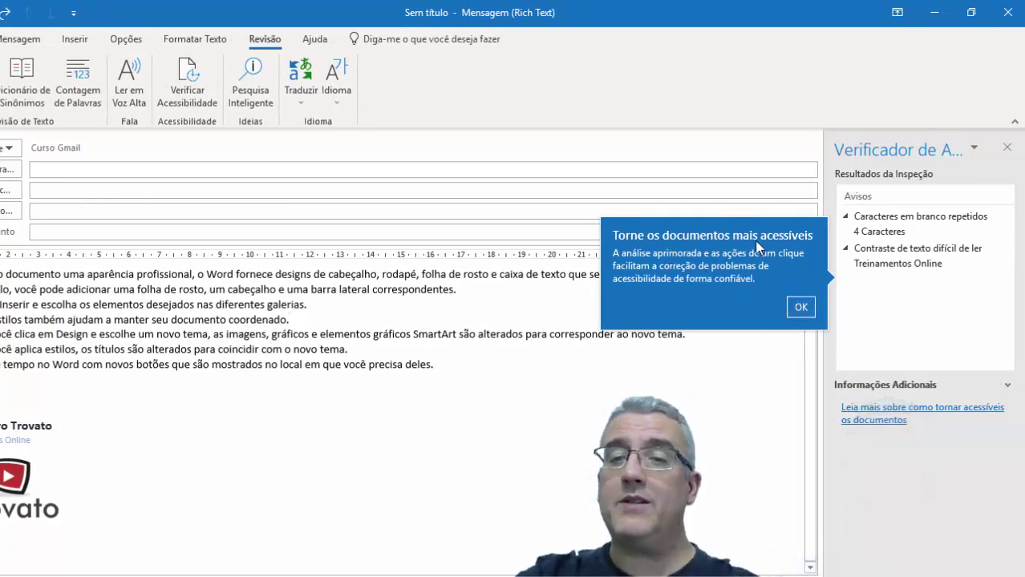
pyautogui.click(802, 308)
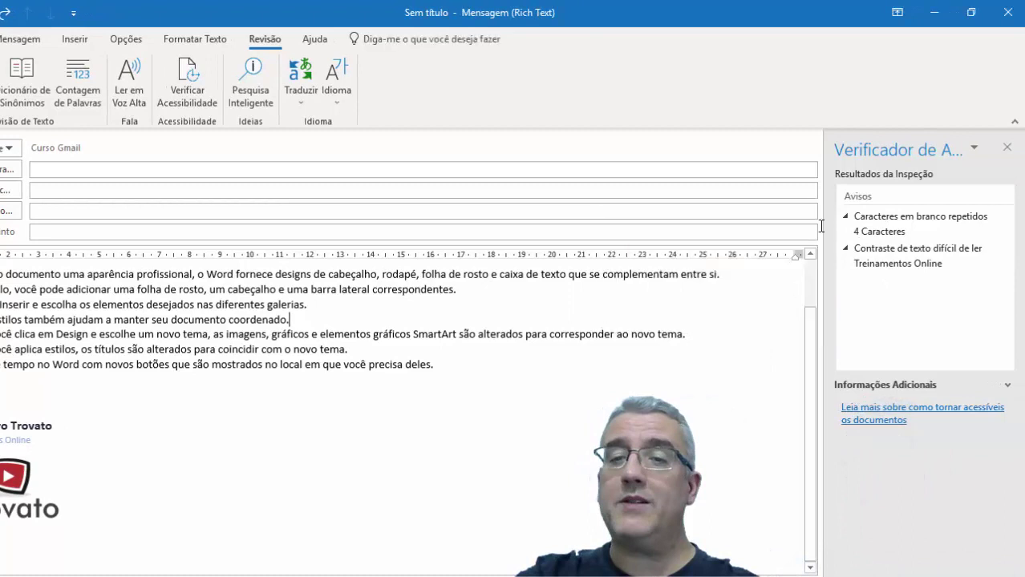
pyautogui.click(899, 224)
pyautogui.click(899, 216)
pyautogui.click(895, 232)
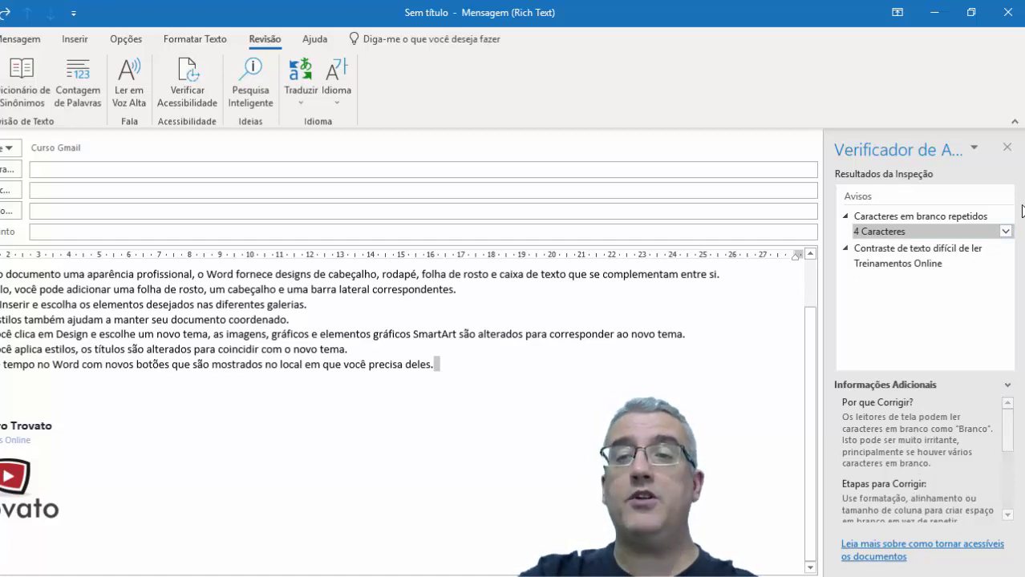
pyautogui.click(1007, 148)
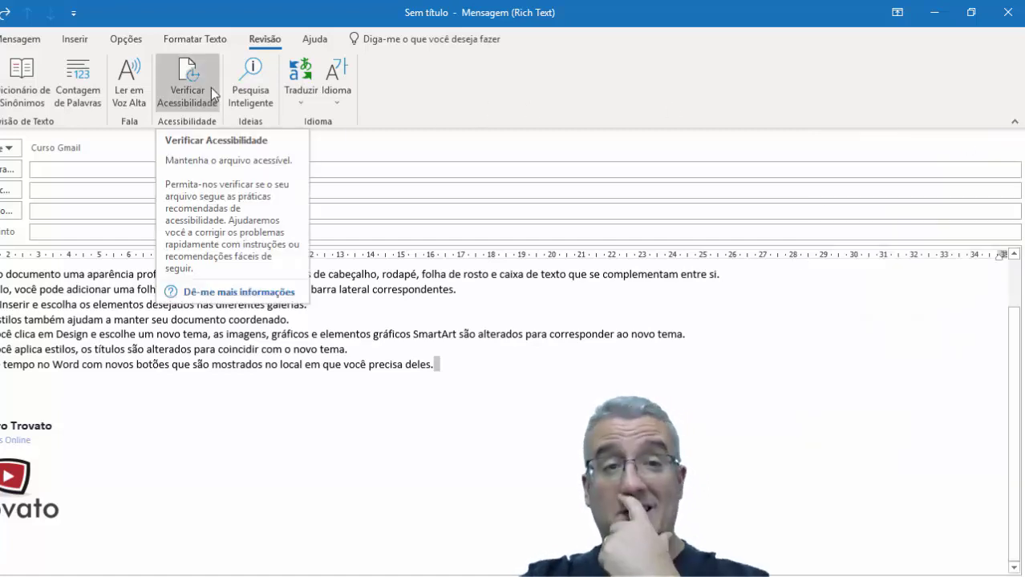
# Step: Try Smart Lookup on the blank characters selected after the last sentence and close the results
pyautogui.click(252, 86)
pyautogui.click(528, 187)
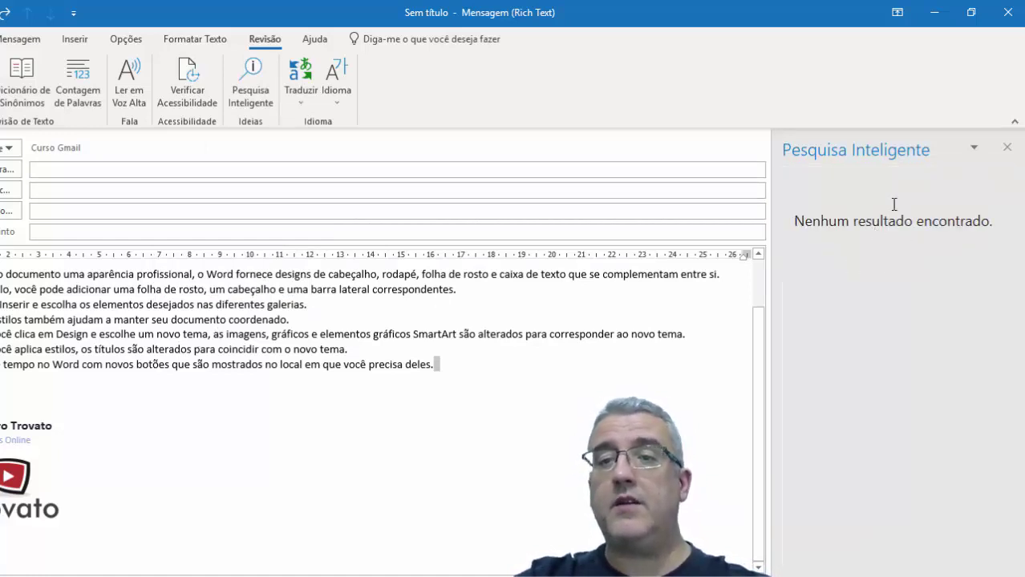
pyautogui.click(1008, 148)
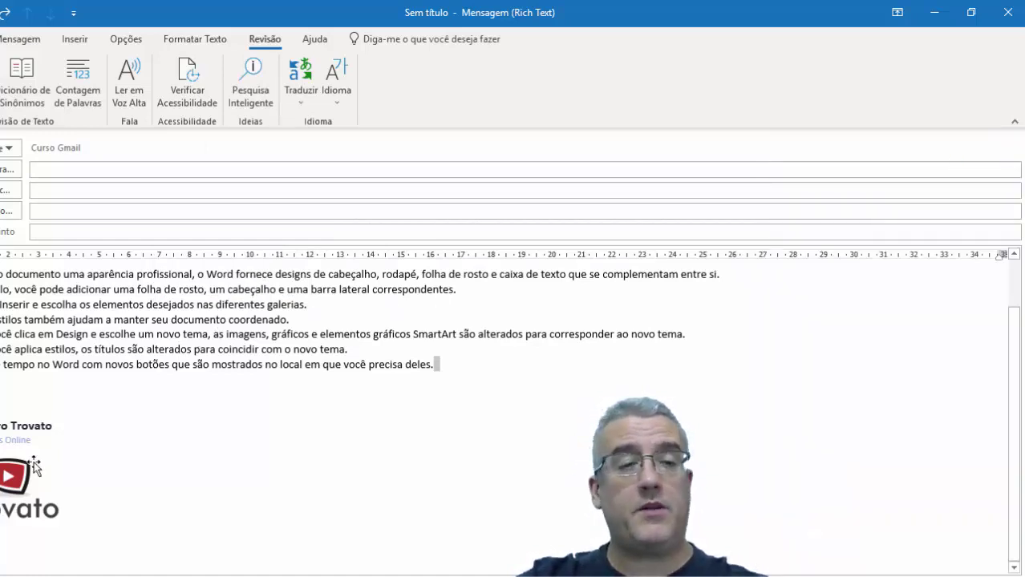
# Step: Run Smart Lookup on the message's last sentence, about saving time in Word with new buttons
pyautogui.click(16, 363)
pyautogui.click(454, 361)
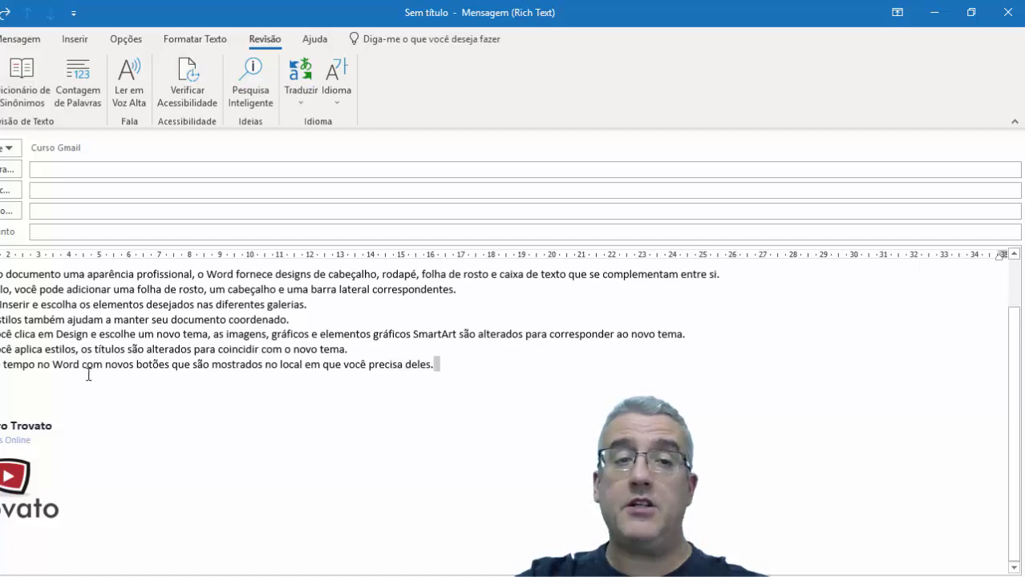
pyautogui.click(31, 365)
pyautogui.moveTo(439, 365); pyautogui.dragTo(30, 367)
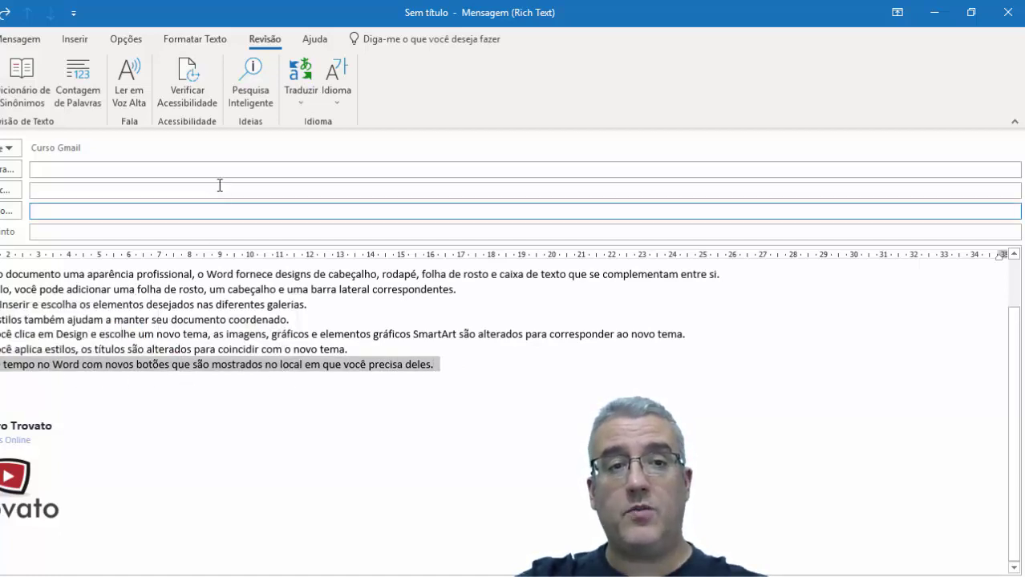
pyautogui.click(241, 103)
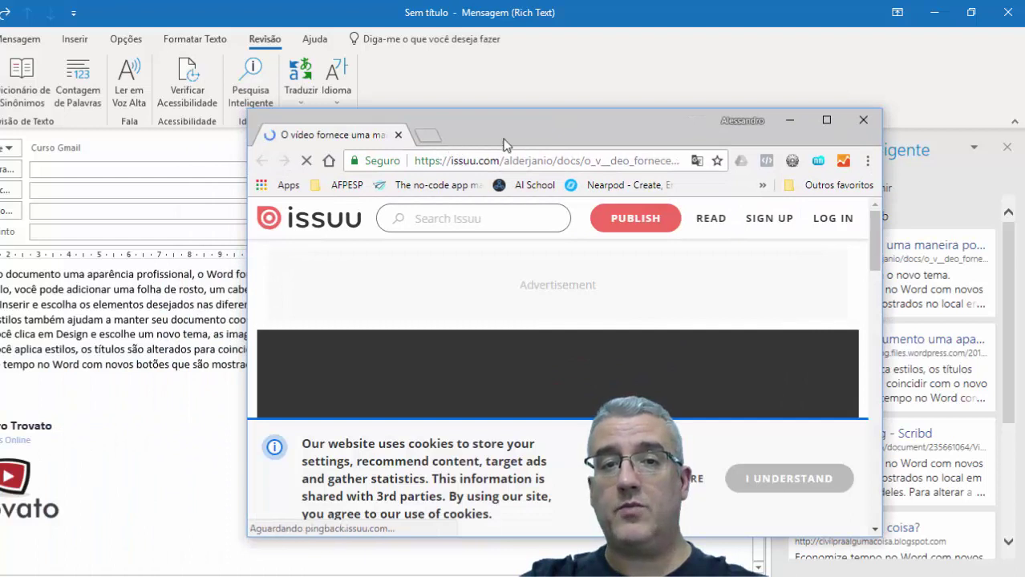
# Step: Skim the issuu page from the first Smart Lookup web result and close the browser window
pyautogui.scroll(-2, 453, 398)
pyautogui.scroll(-5, 483, 385)
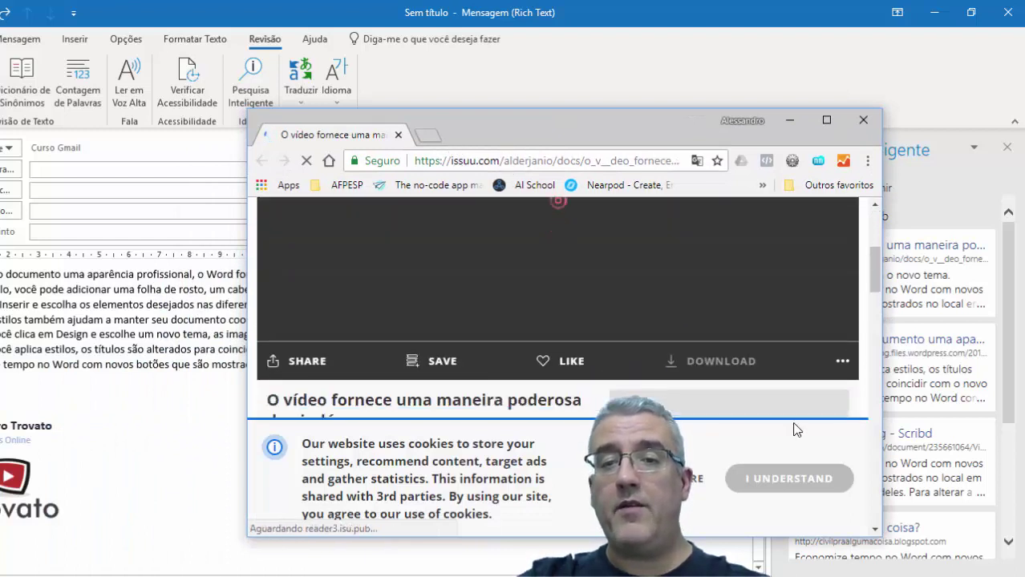
pyautogui.scroll(-2, 496, 332)
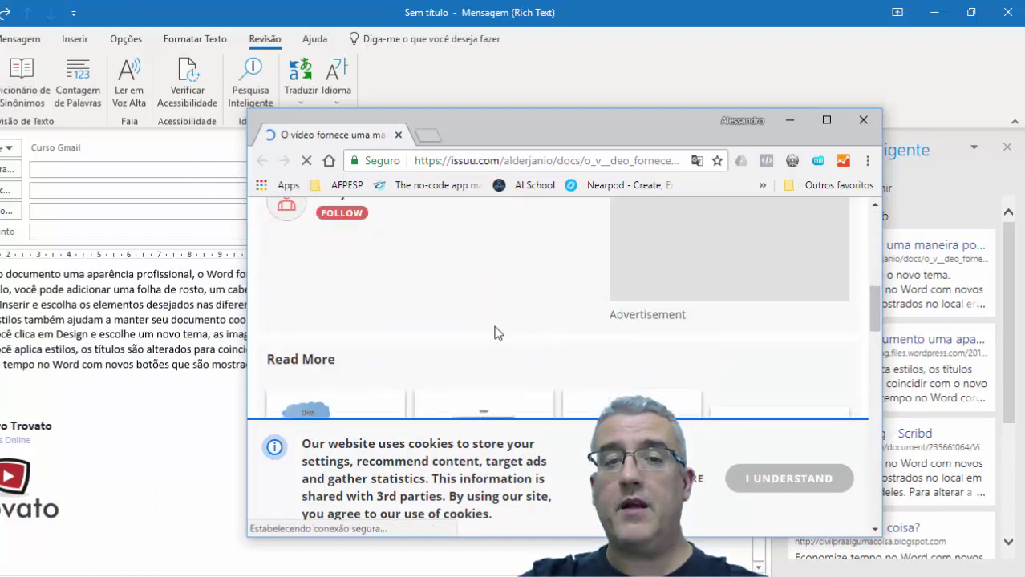
pyautogui.scroll(5, 498, 337)
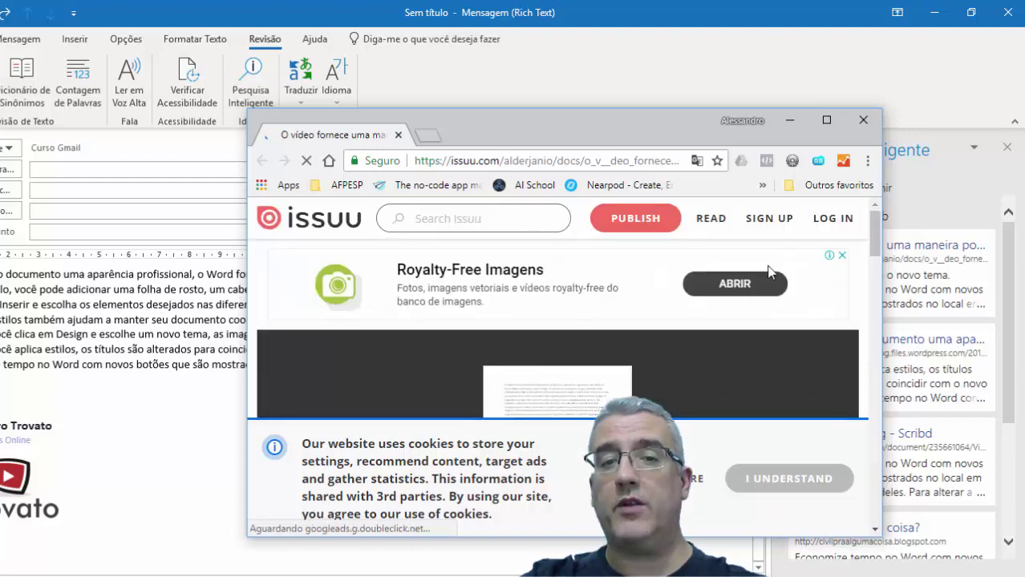
pyautogui.click(862, 119)
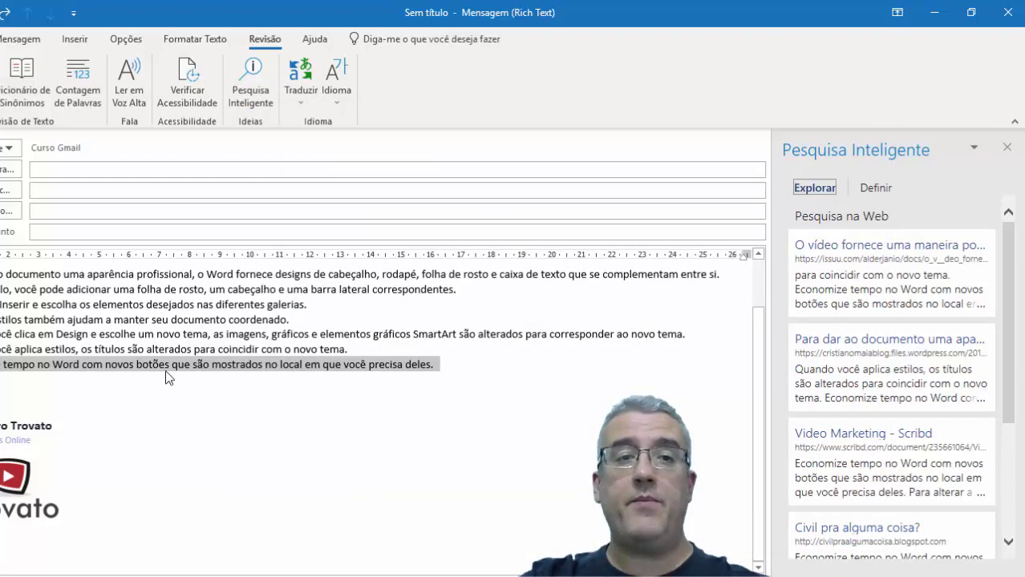
# Step: Request a translation of the text from "Para dar ao documento" through the last sentence, and close the Smart Lookup results
pyautogui.click(162, 335)
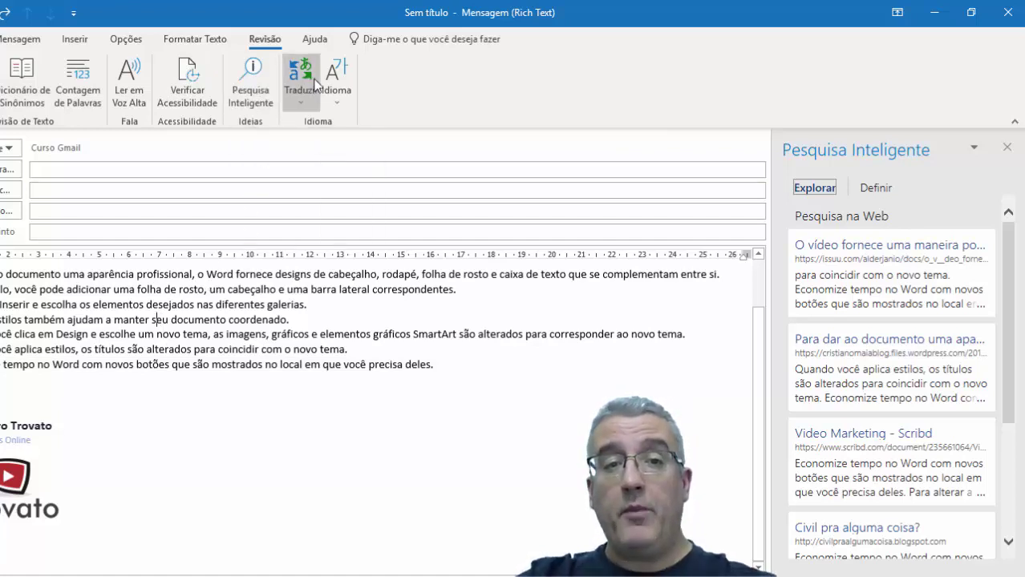
pyautogui.doubleClick(431, 370)
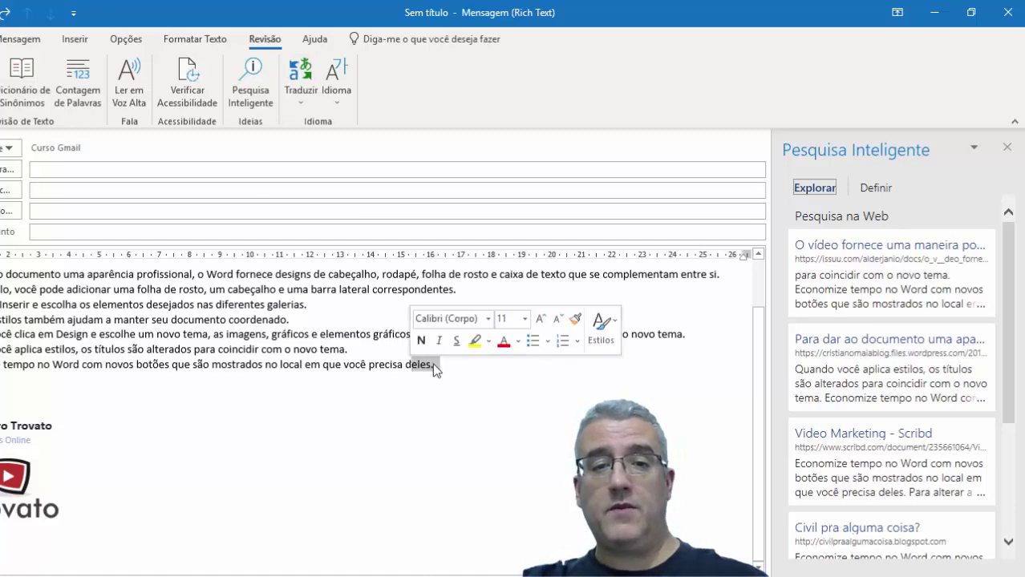
pyautogui.moveTo(436, 364); pyautogui.dragTo(126, 313)
pyautogui.click(126, 313)
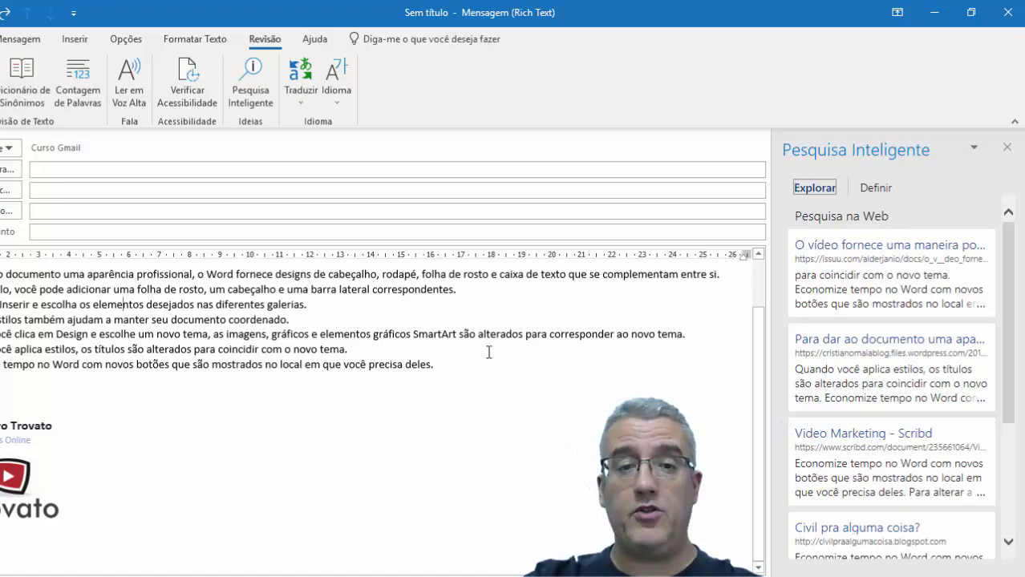
pyautogui.moveTo(463, 371); pyautogui.dragTo(3, 274)
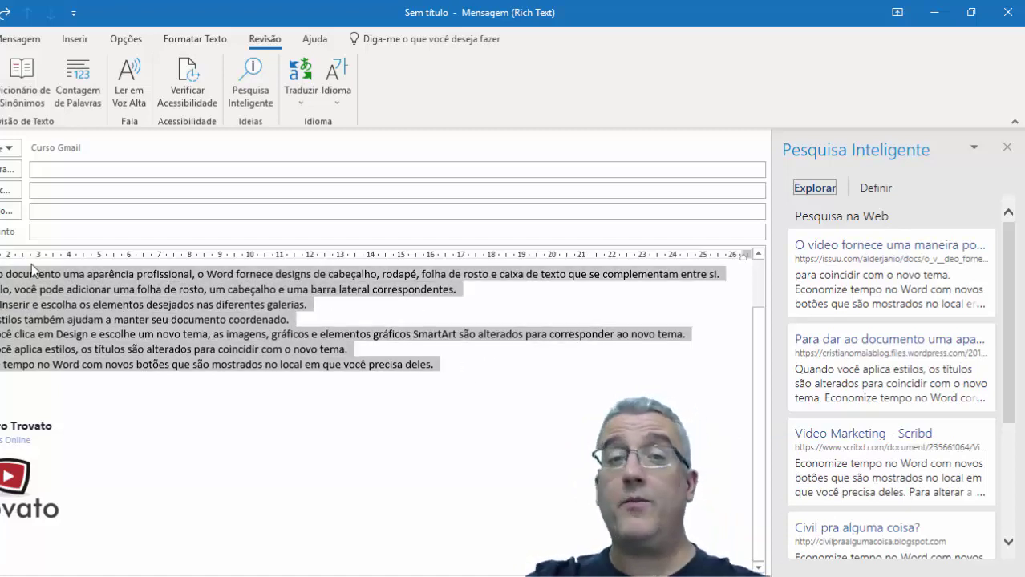
pyautogui.click(301, 94)
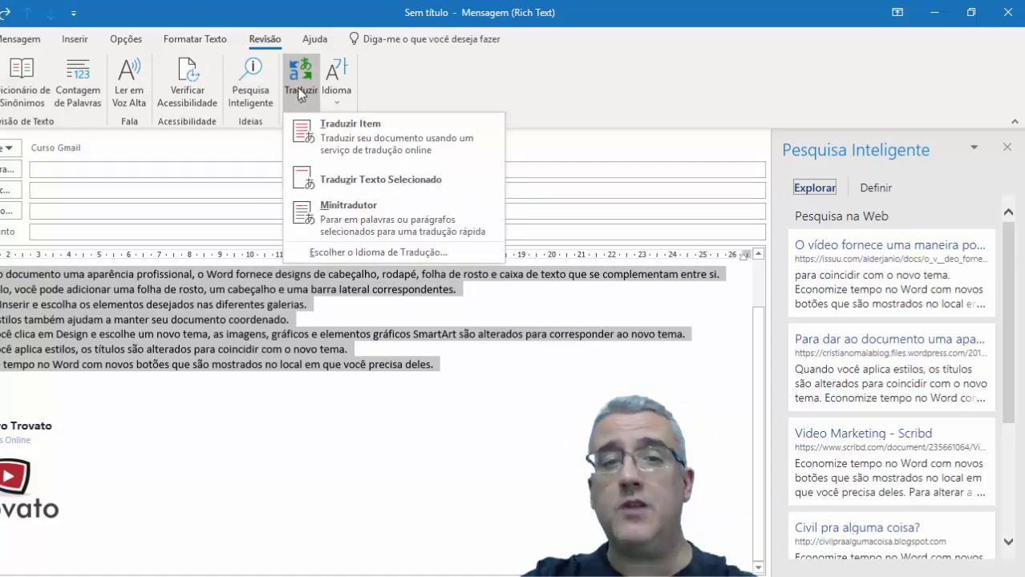
pyautogui.click(368, 178)
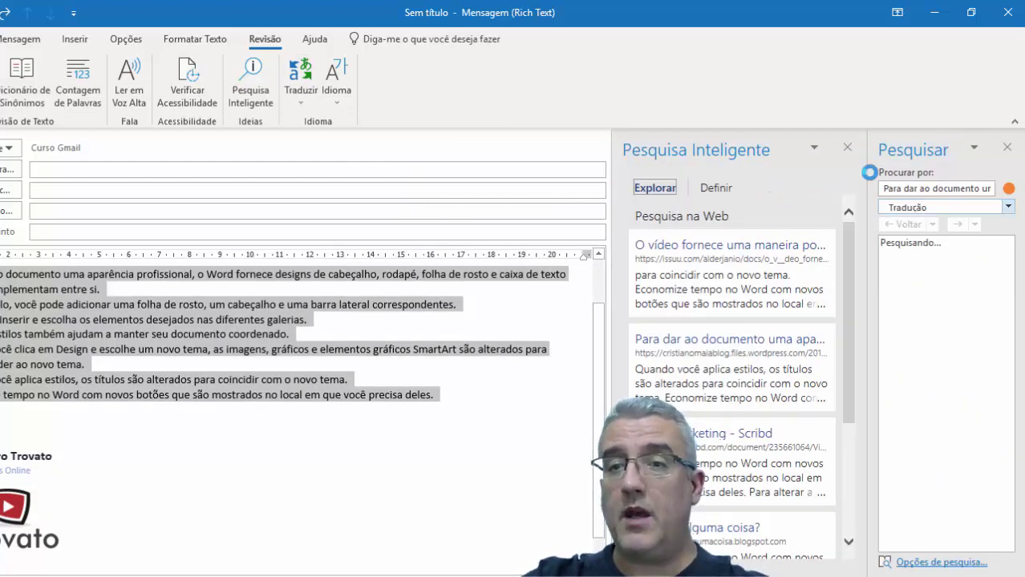
pyautogui.click(847, 148)
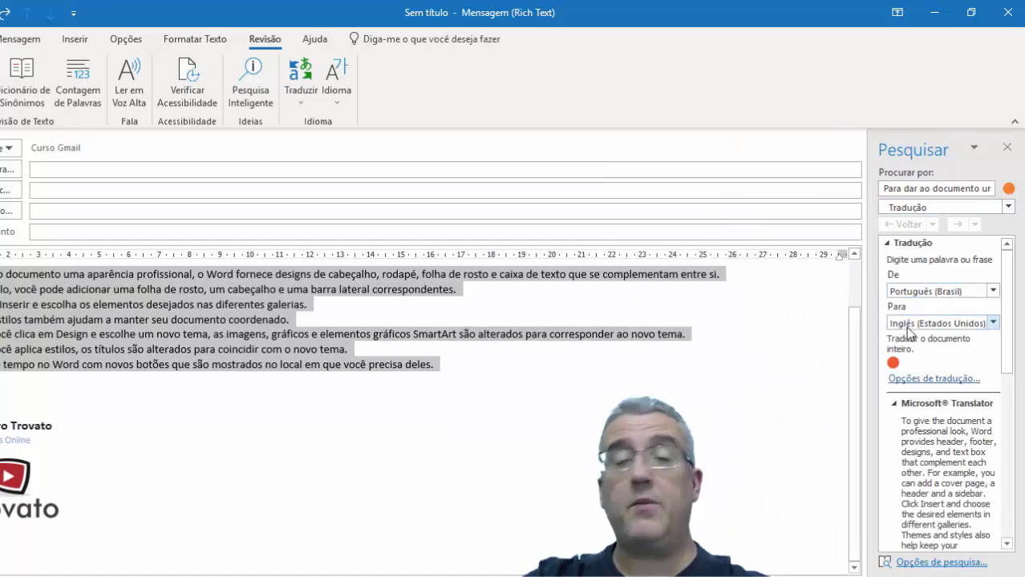
# Step: Set the translation target language to Alemão (Alemanha)
pyautogui.click(993, 323)
pyautogui.moveTo(994, 420); pyautogui.dragTo(989, 398)
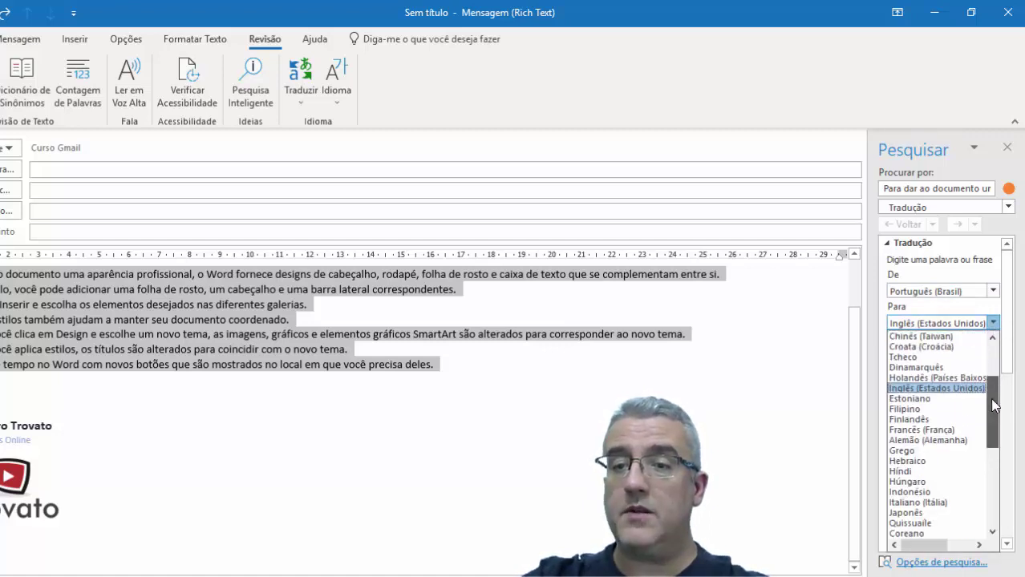
pyautogui.click(925, 441)
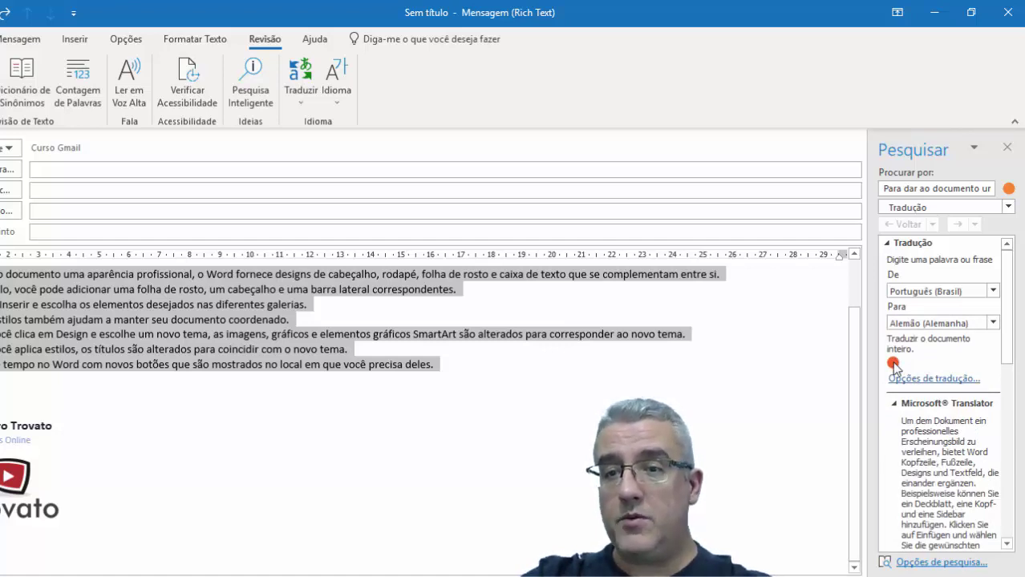
# Step: Translate the entire document into German in the web translator, view it, and close the browser window
pyautogui.click(892, 363)
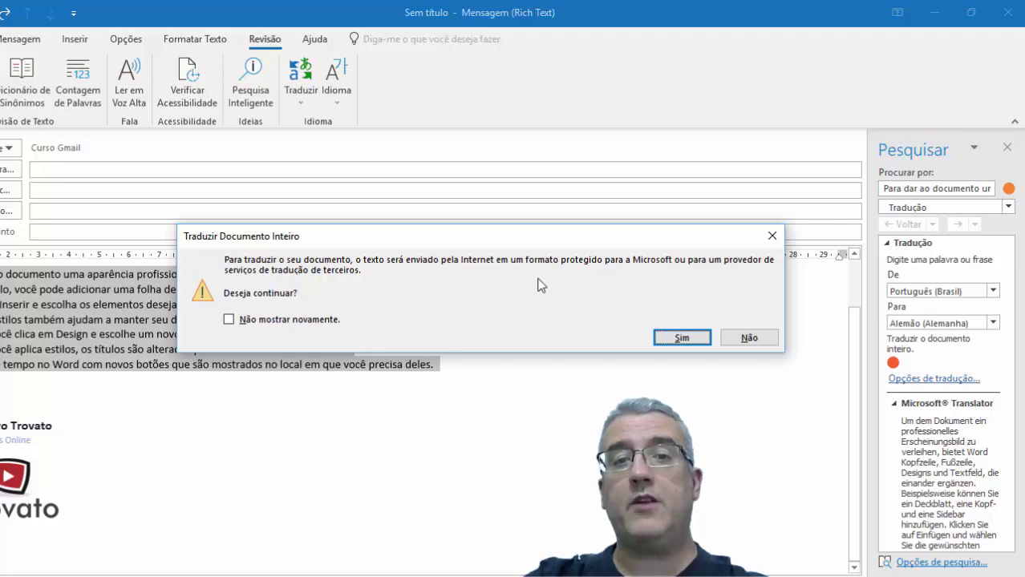
pyautogui.click(682, 342)
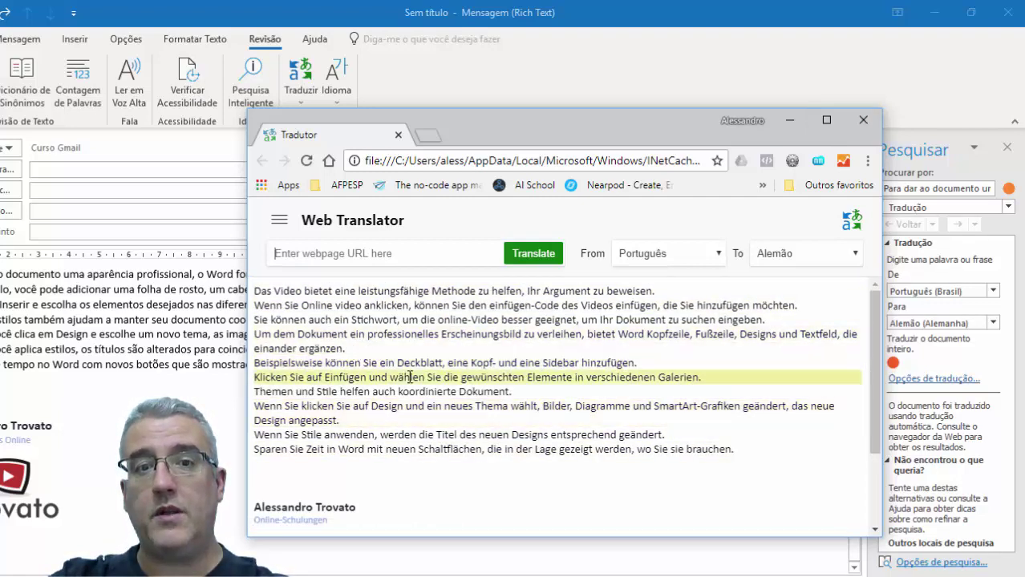
pyautogui.click(862, 120)
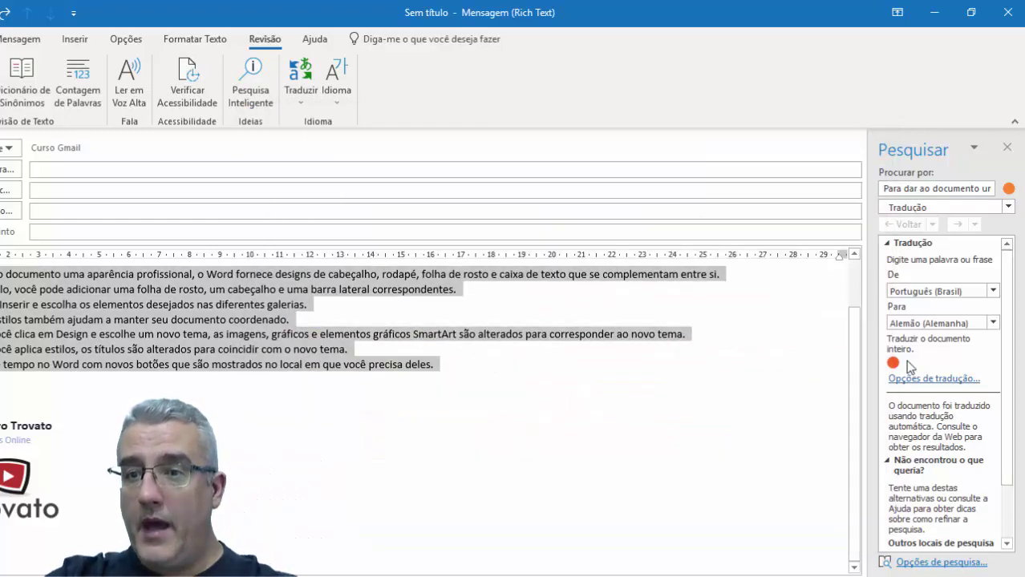
# Step: Review the translation options for the bilingual dictionary and machine translation language pairs, and close them without changes
pyautogui.scroll(-2, 962, 381)
pyautogui.scroll(2, 962, 381)
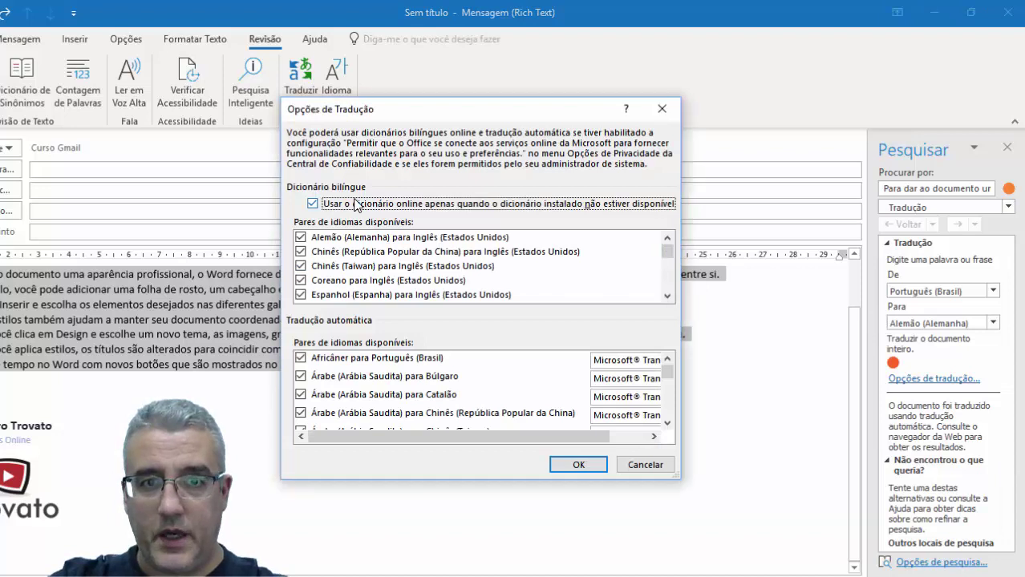
pyautogui.click(666, 110)
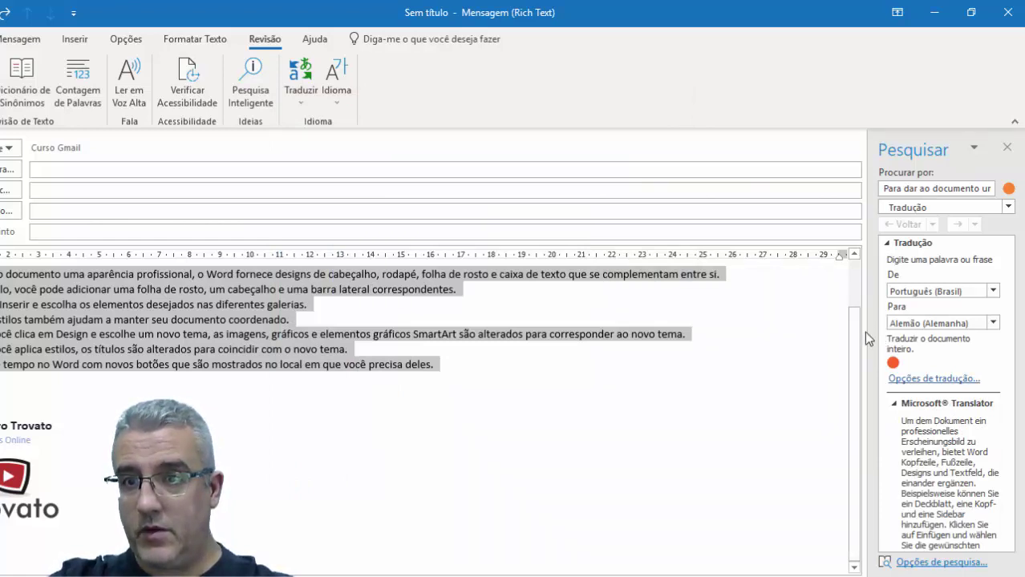
# Step: Widen the translation results and replace the selected message text with its German translation
pyautogui.moveTo(870, 331); pyautogui.dragTo(783, 325)
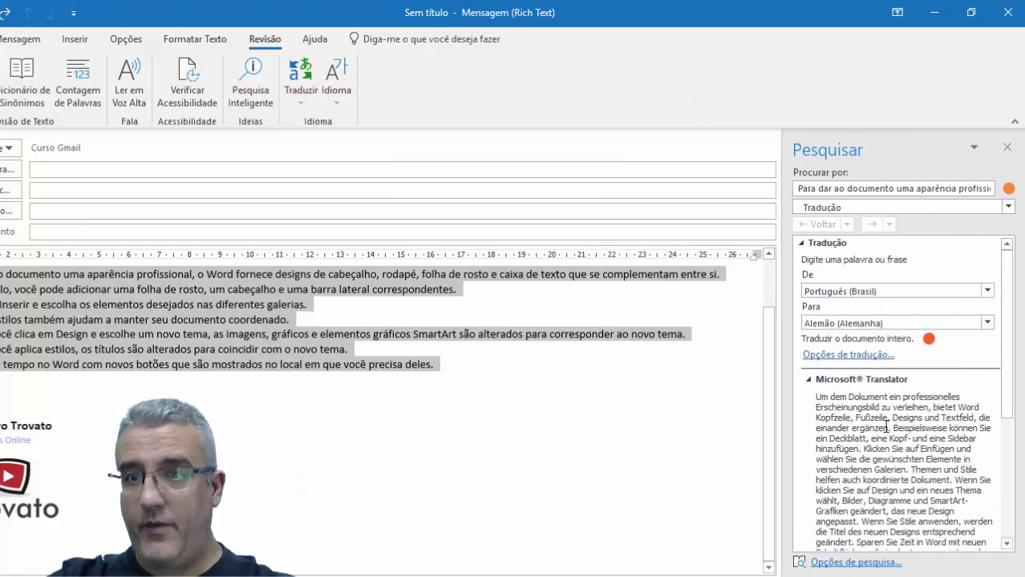
pyautogui.scroll(-2, 842, 413)
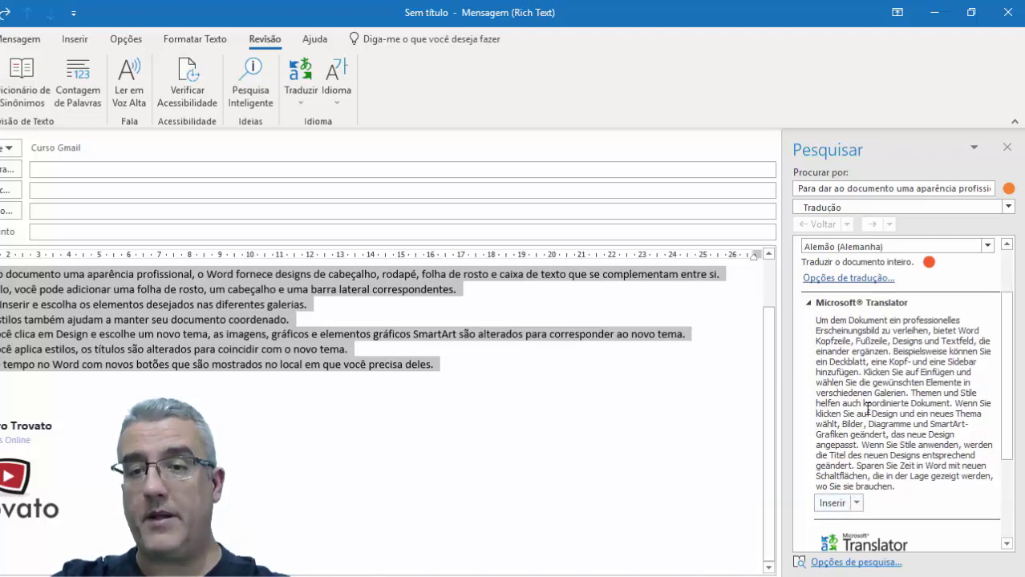
pyautogui.click(832, 503)
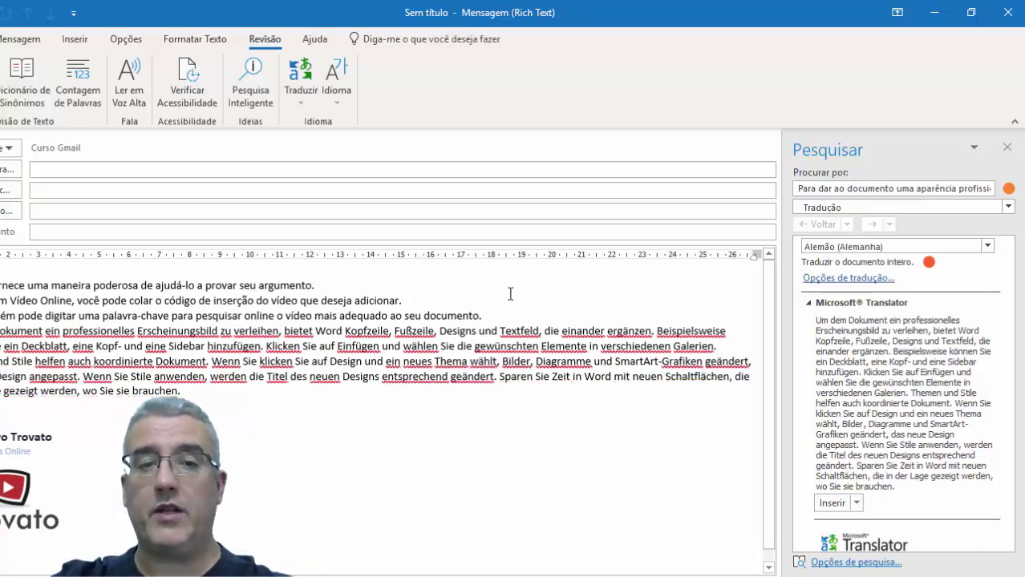
# Step: Replace the first three Portuguese sentences with their German translation, and undo both German insertions
pyautogui.moveTo(507, 322); pyautogui.dragTo(4, 283)
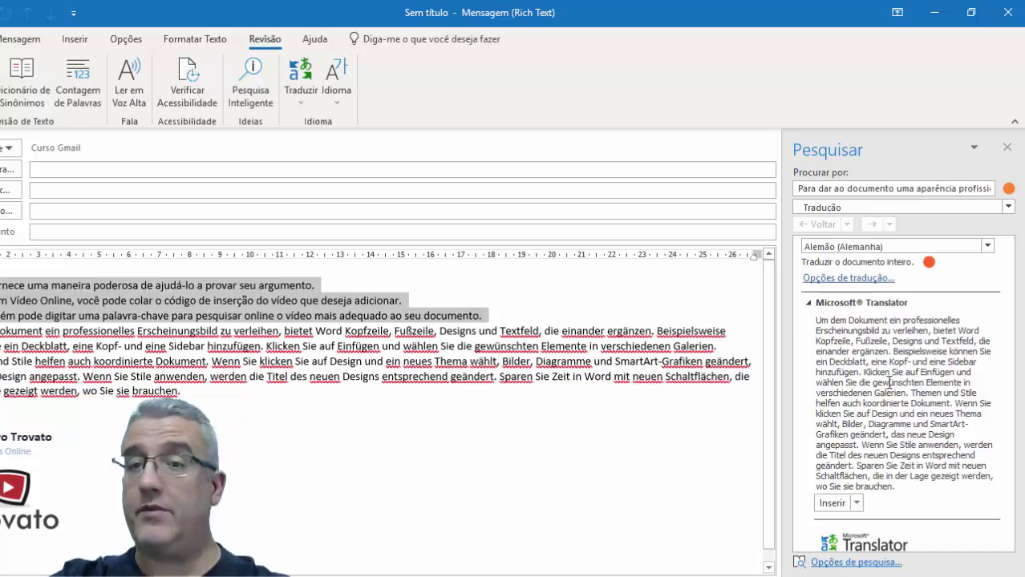
pyautogui.click(302, 103)
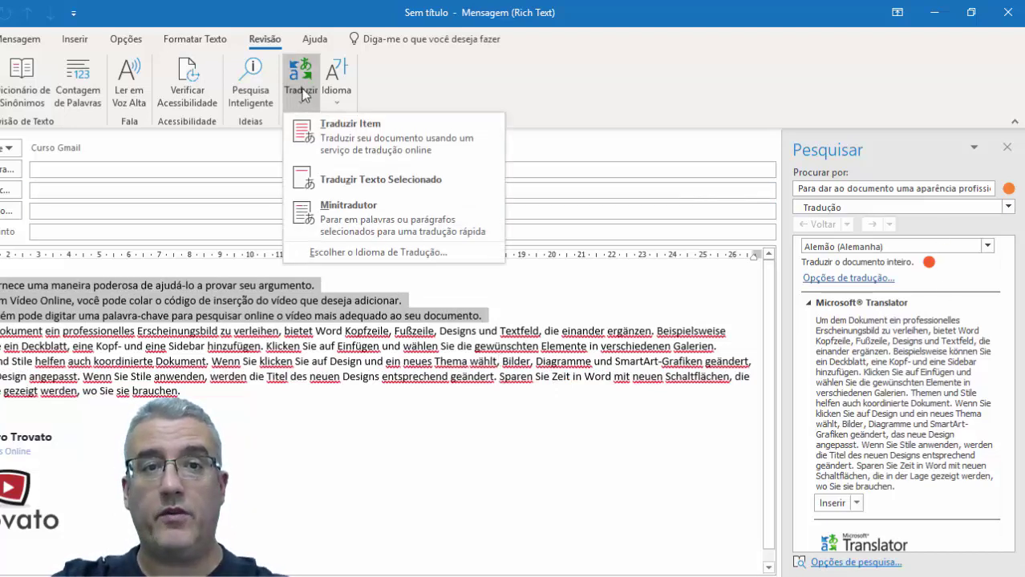
pyautogui.click(352, 173)
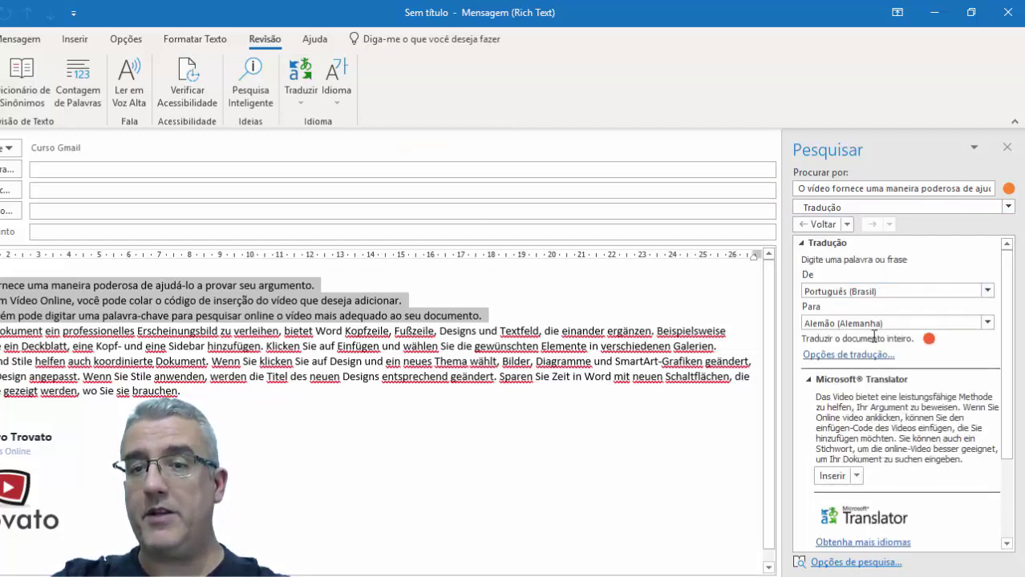
pyautogui.click(831, 476)
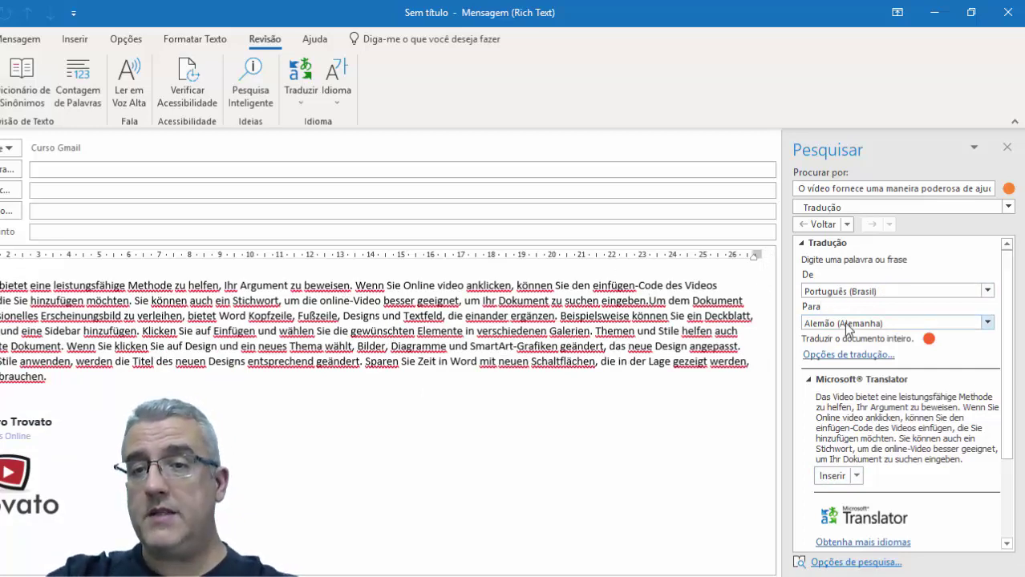
pyautogui.hotkey('ctrl', 'z')
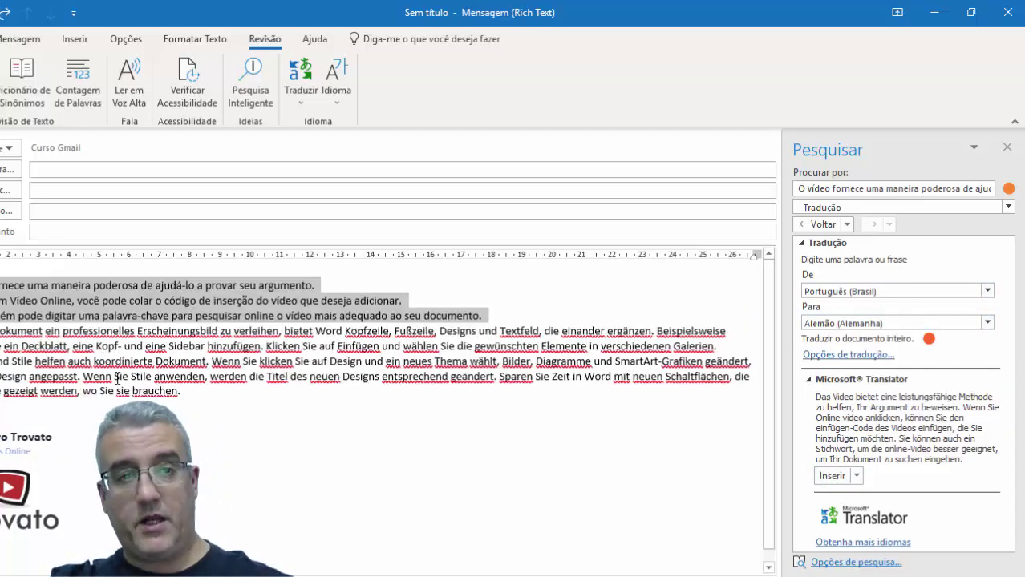
pyautogui.click(281, 377)
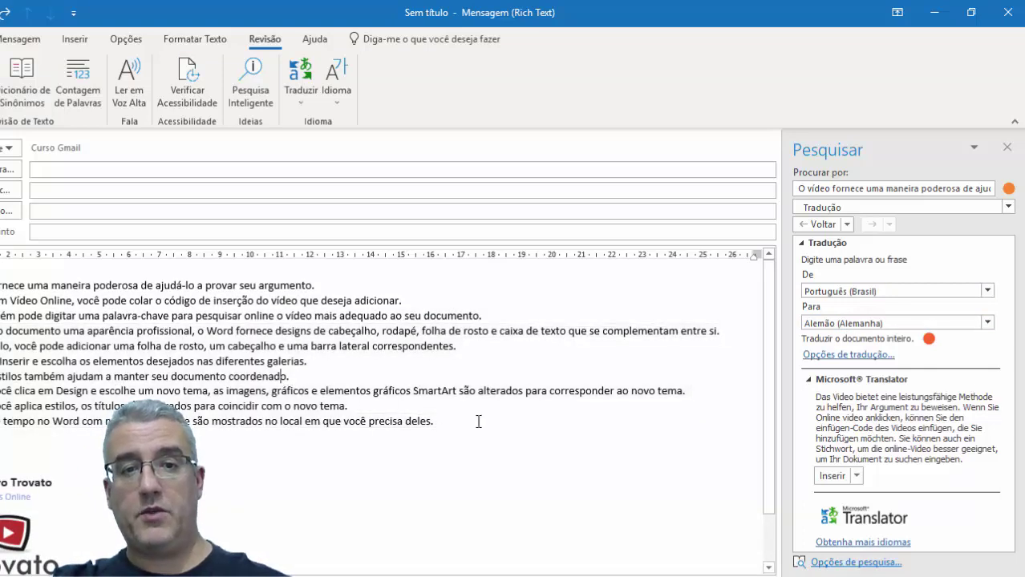
# Step: Replace the whole message text with its translation from Português (Brasil) to Russo, and undo the insertion
pyautogui.hotkey('ctrl', 'a')
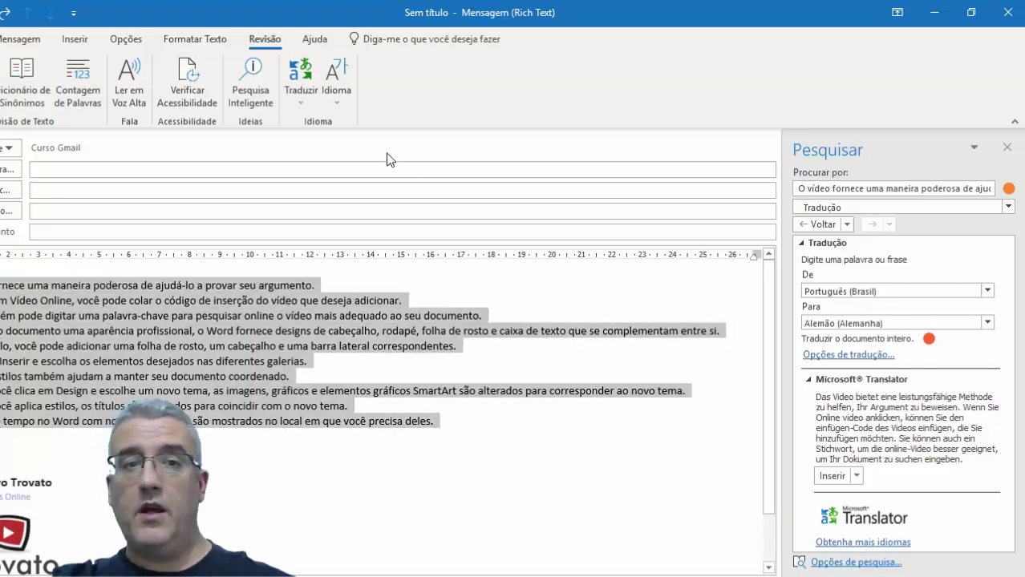
pyautogui.click(301, 80)
pyautogui.click(352, 176)
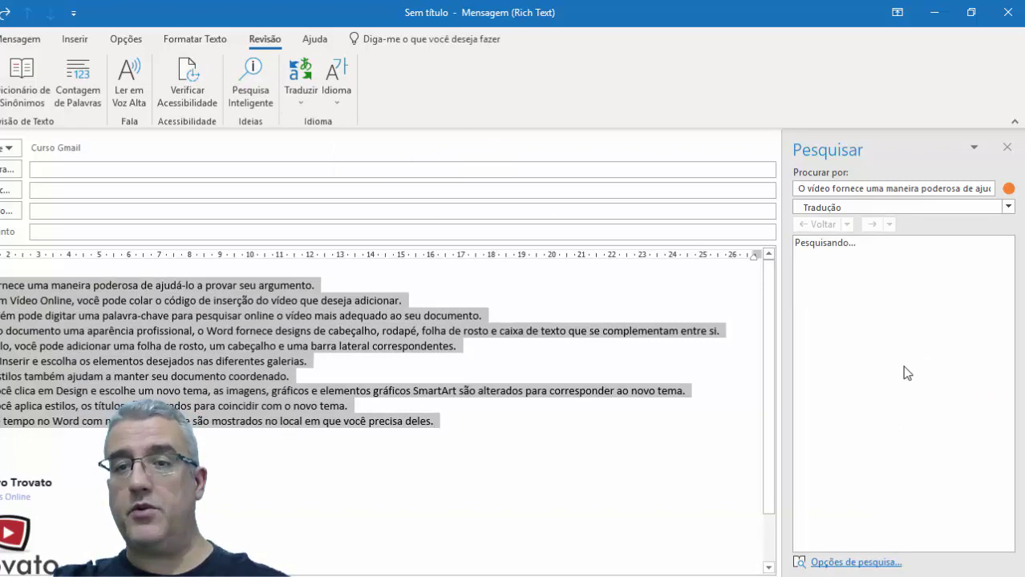
pyautogui.click(989, 324)
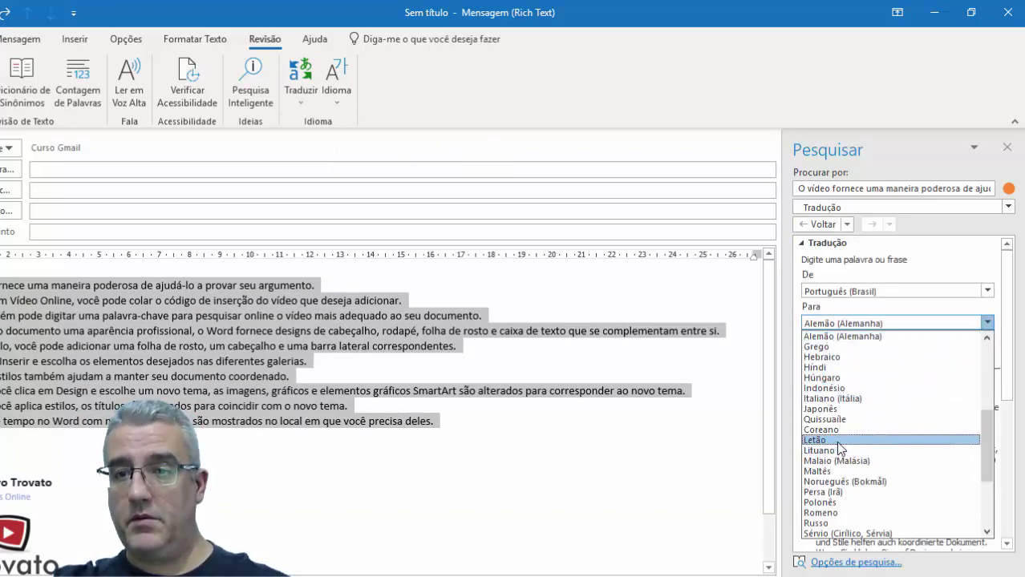
pyautogui.click(838, 523)
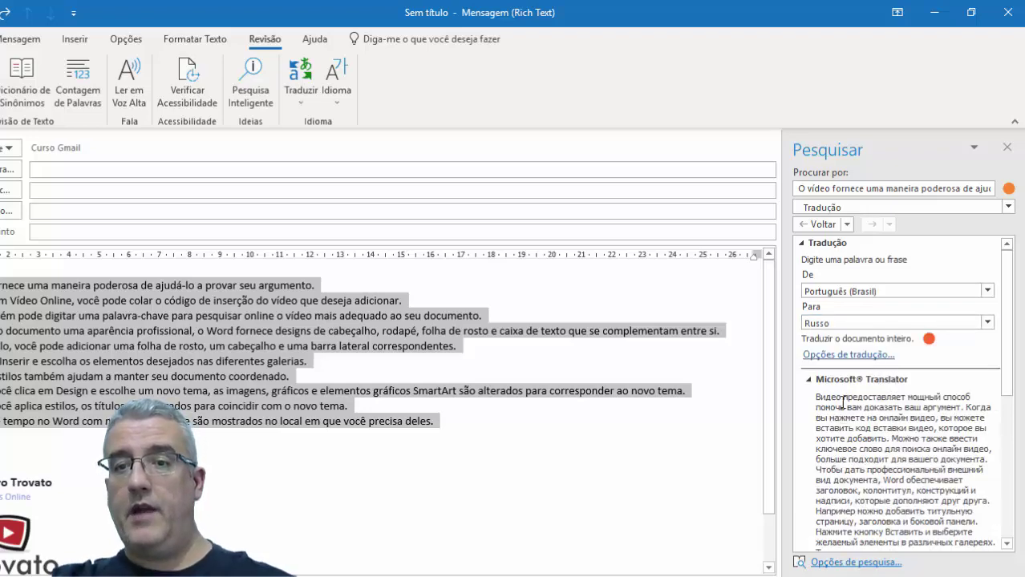
pyautogui.scroll(-5, 839, 428)
pyautogui.click(832, 471)
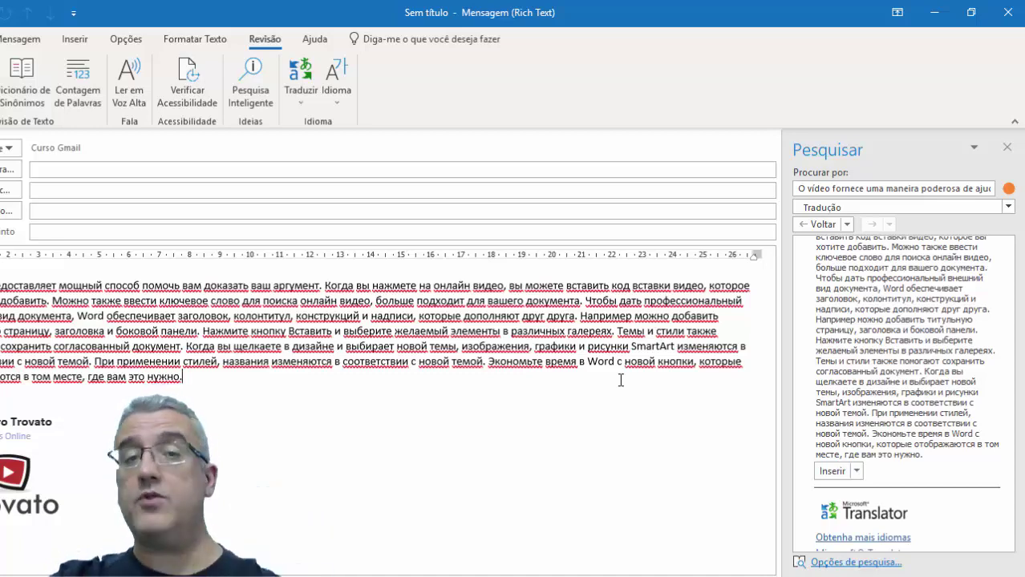
pyautogui.hotkey('ctrl', 'z')
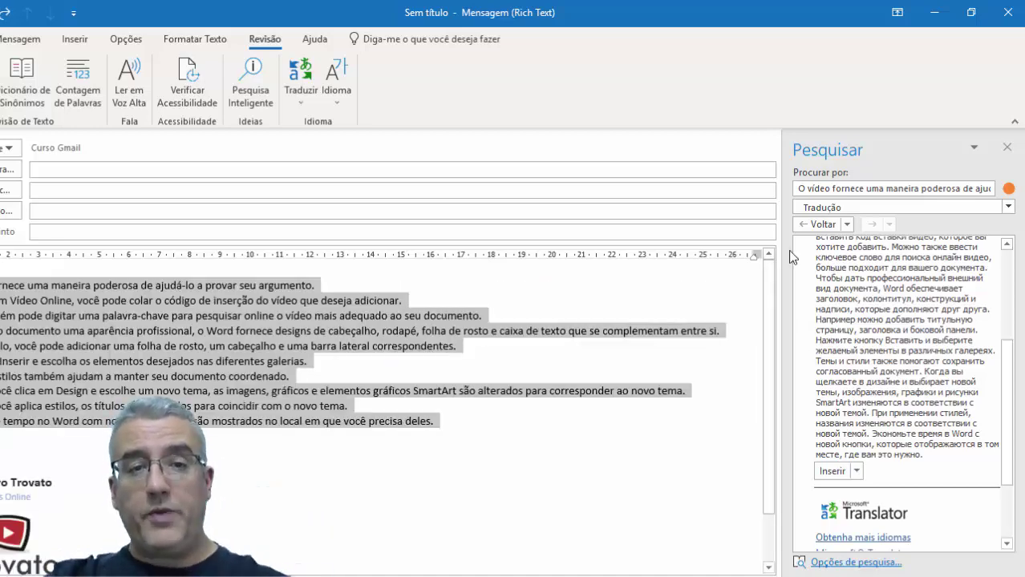
pyautogui.click(494, 310)
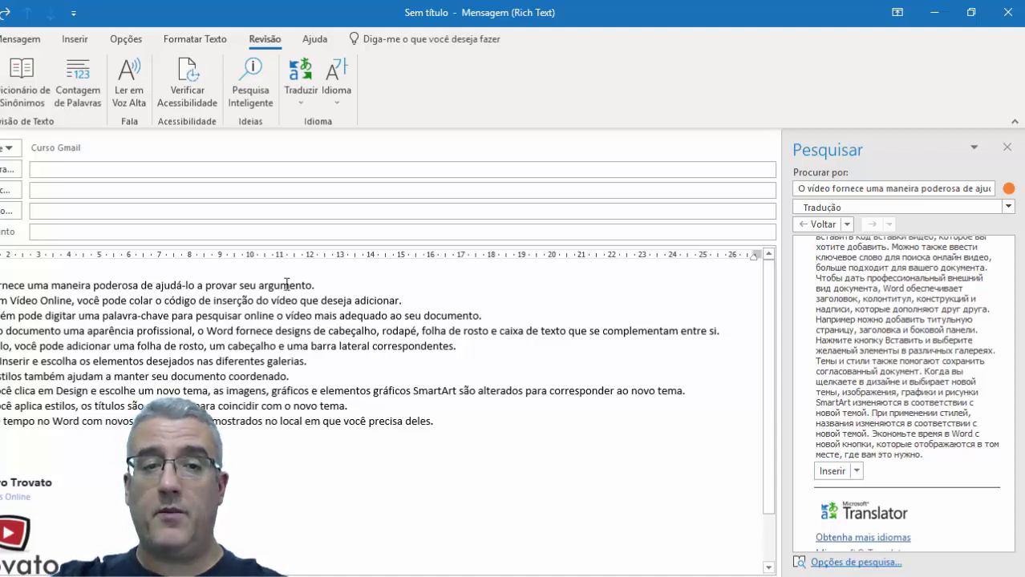
# Step: Select the word "argumento" and start an item translation from Português (Brasil) to Inglês (Estados Unidos)
pyautogui.doubleClick(287, 285)
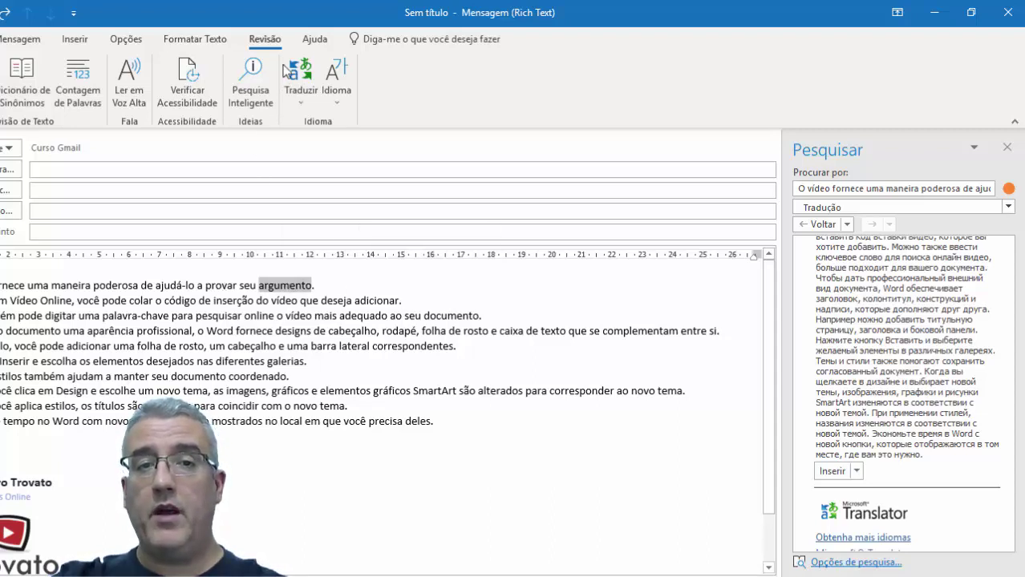
pyautogui.click(328, 85)
pyautogui.click(309, 88)
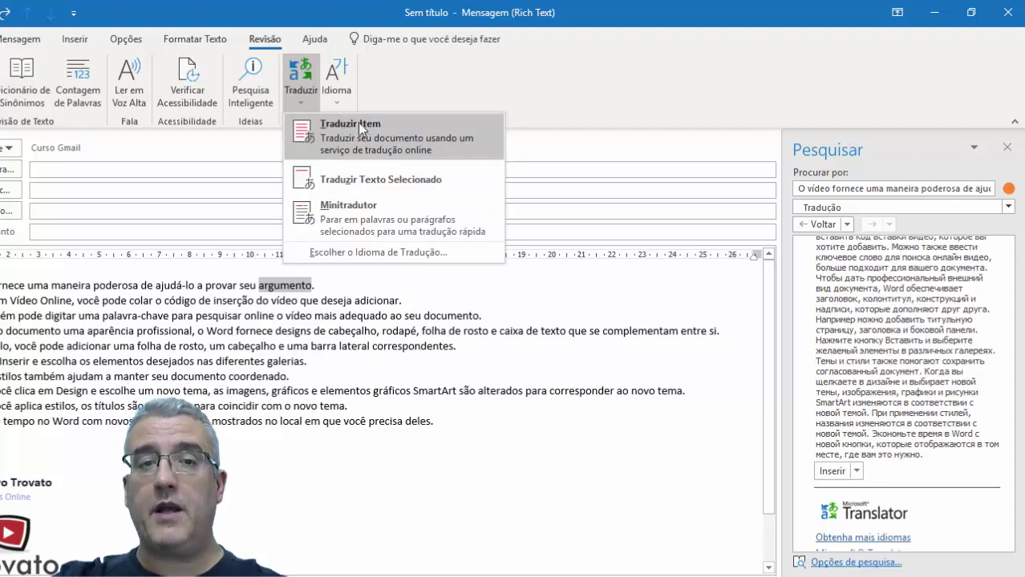
pyautogui.click(360, 126)
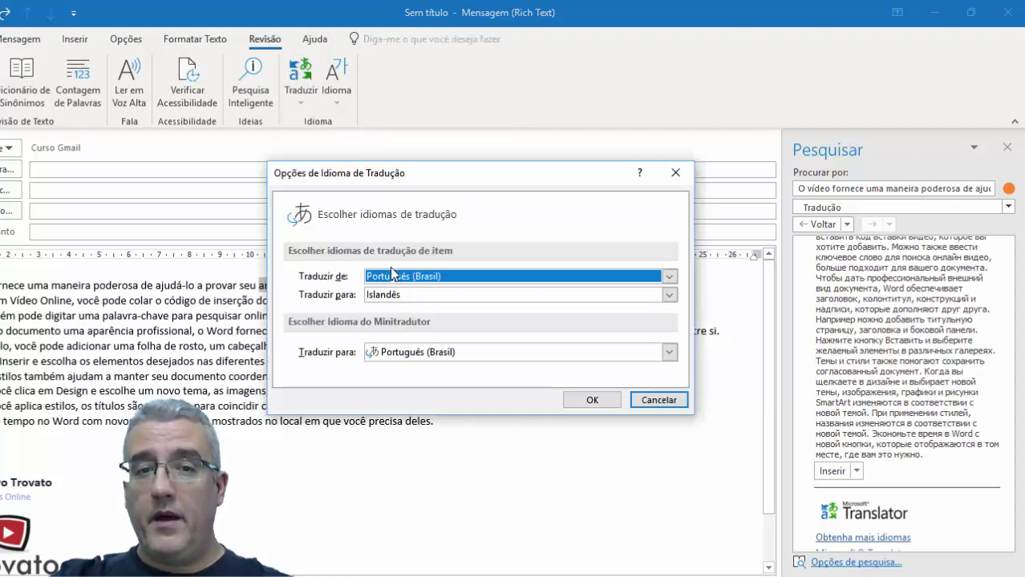
pyautogui.click(429, 293)
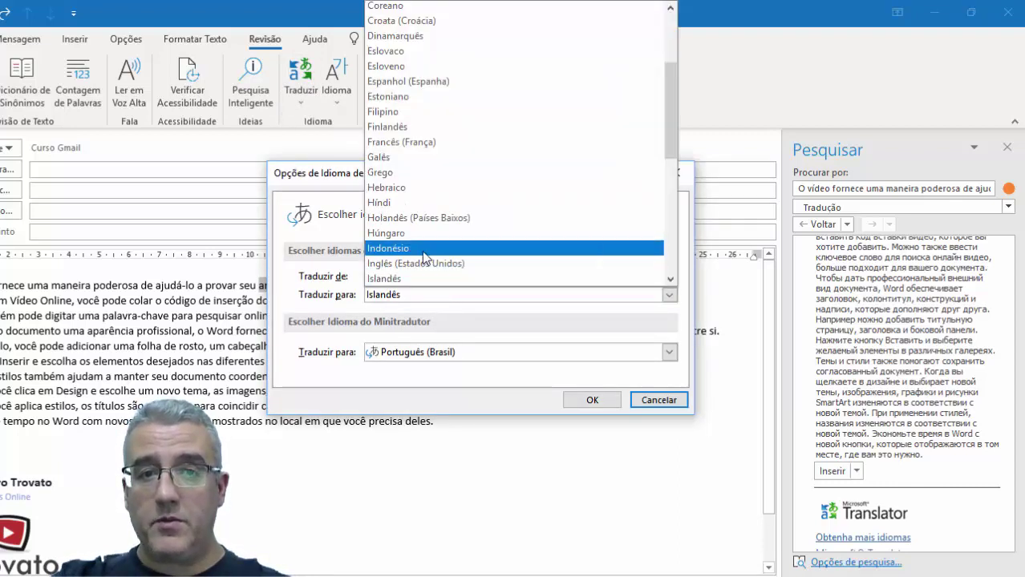
pyautogui.click(417, 263)
pyautogui.click(589, 399)
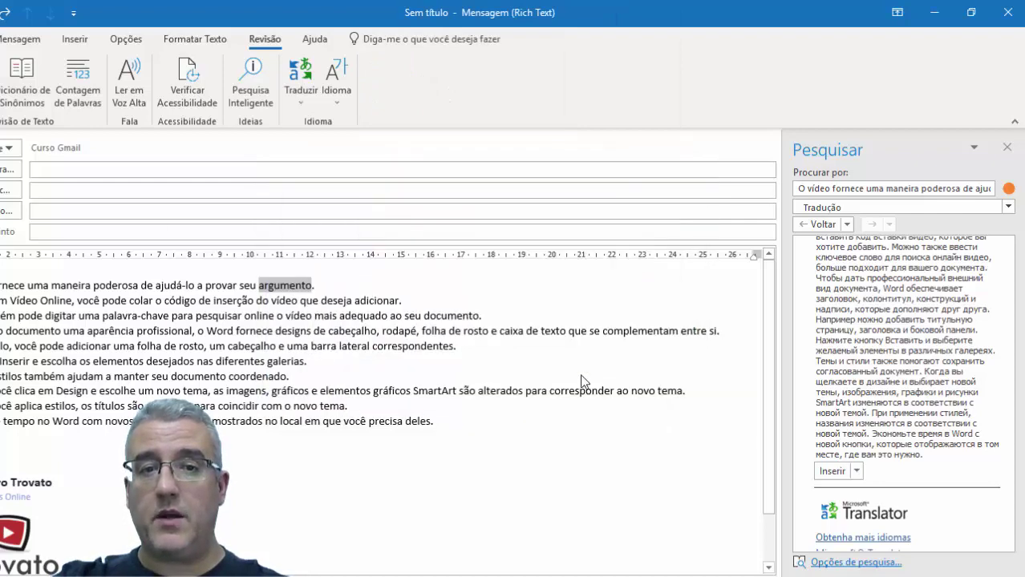
# Step: Confirm the English translation of the whole item, view it in the Web Translator and close that browser window
pyautogui.click(681, 338)
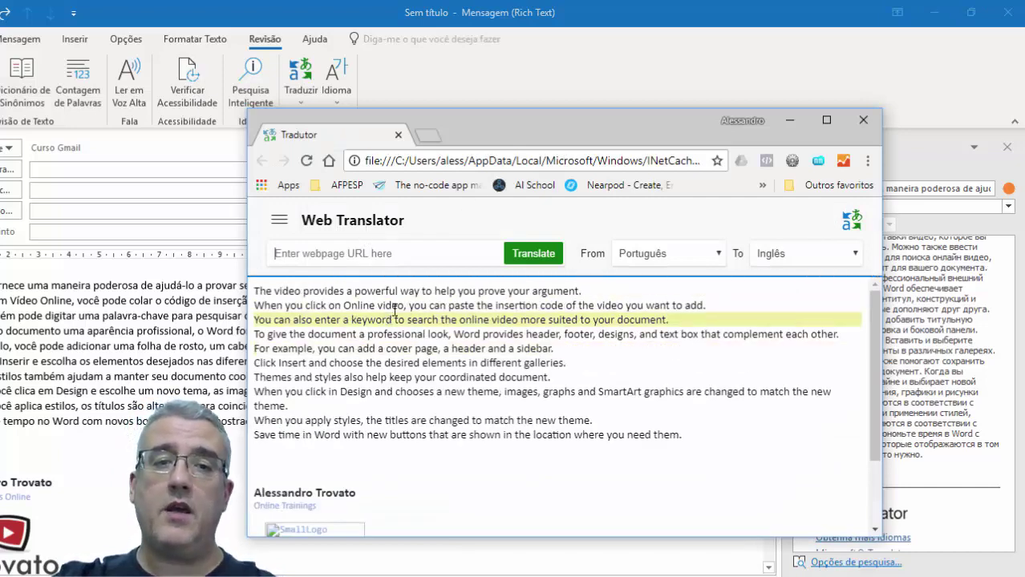
pyautogui.click(863, 121)
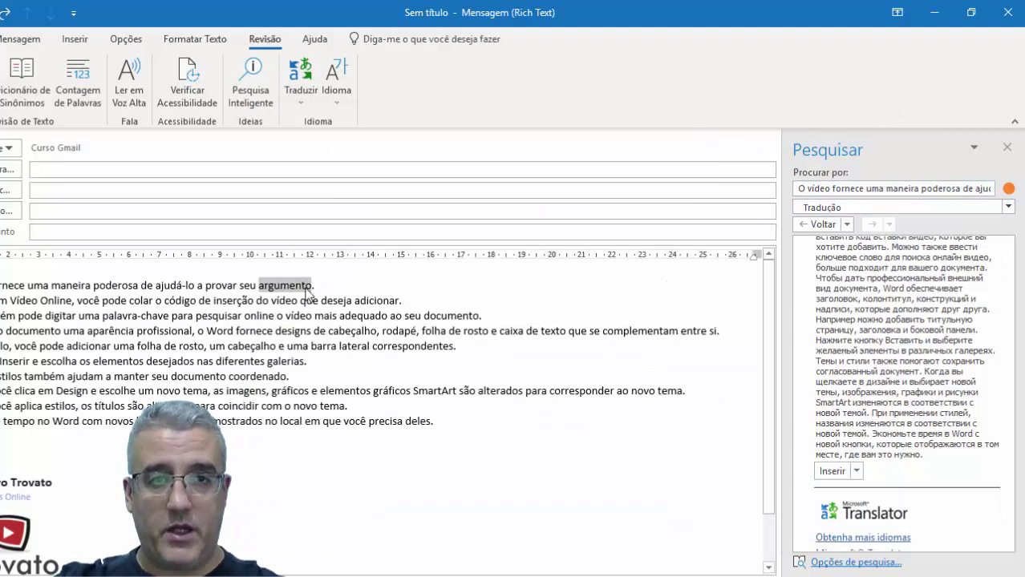
# Step: Turn on the Minitradutor [Português (Brasil)], accept sending text over the Internet, and clear the word selection in the message
pyautogui.click(300, 80)
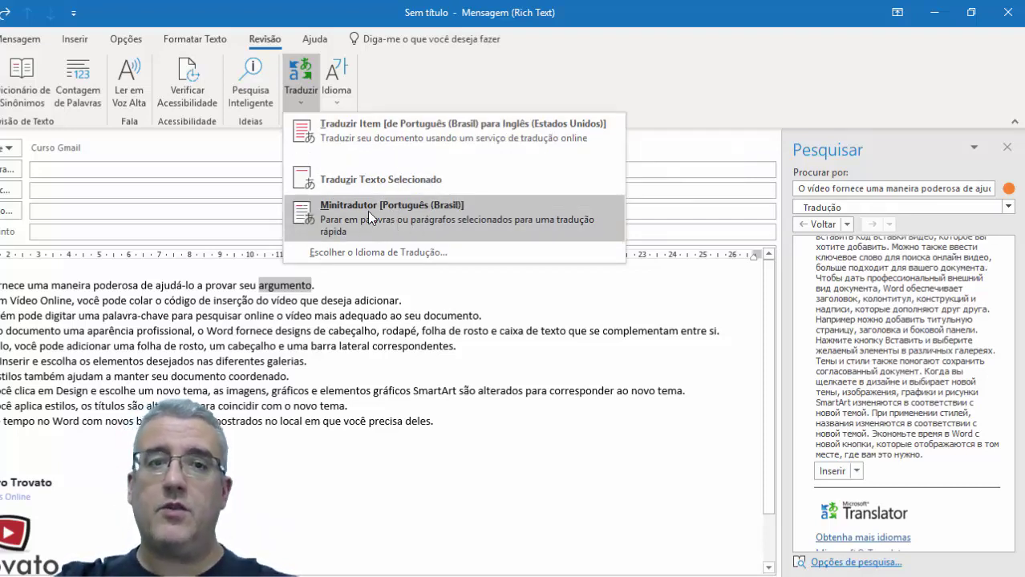
pyautogui.click(344, 213)
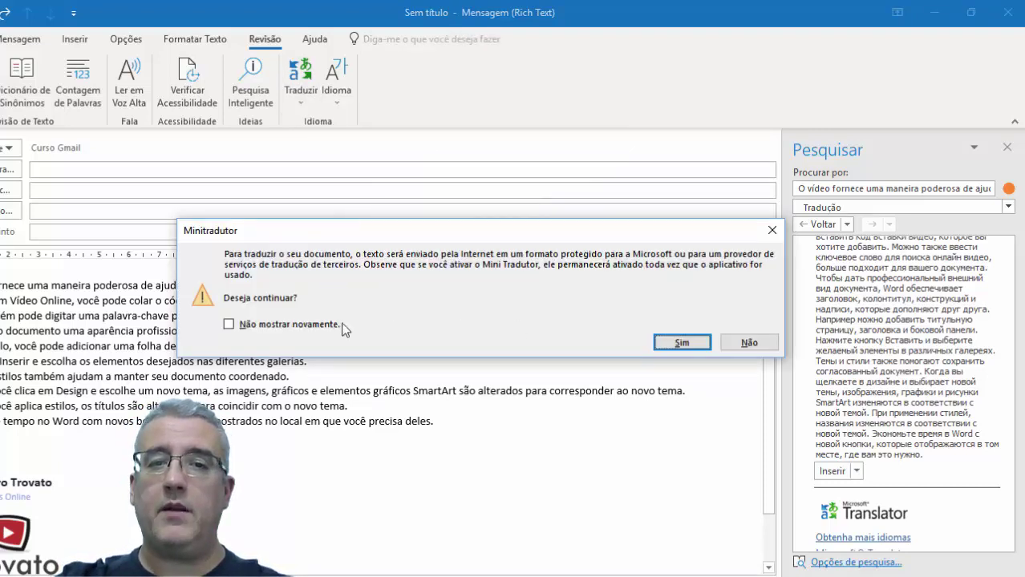
pyautogui.click(677, 341)
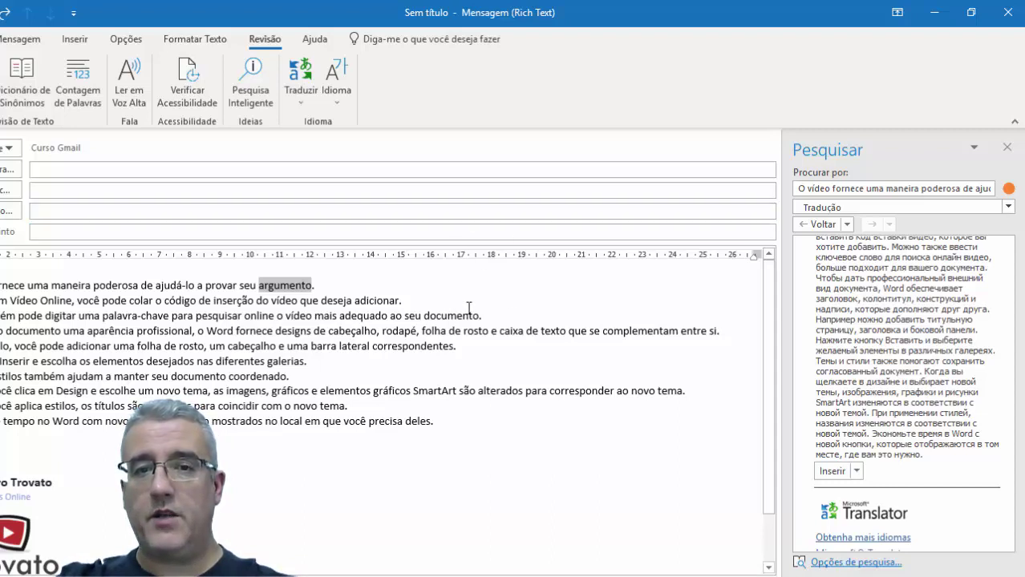
pyautogui.click(443, 297)
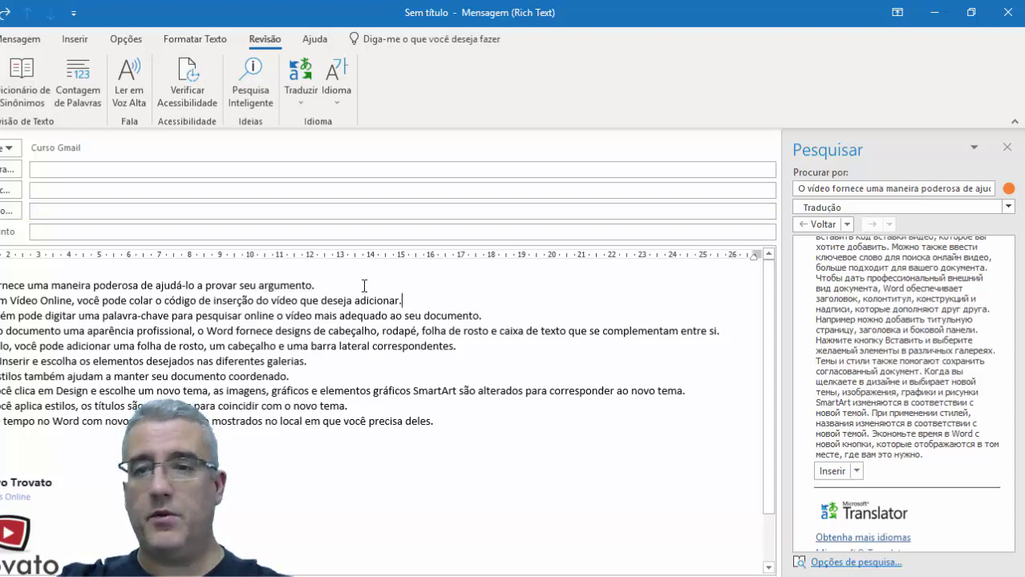
# Step: Close the Pesquisar translation results, select the word "argumento" and toggle the Minitradutor
pyautogui.click(1007, 147)
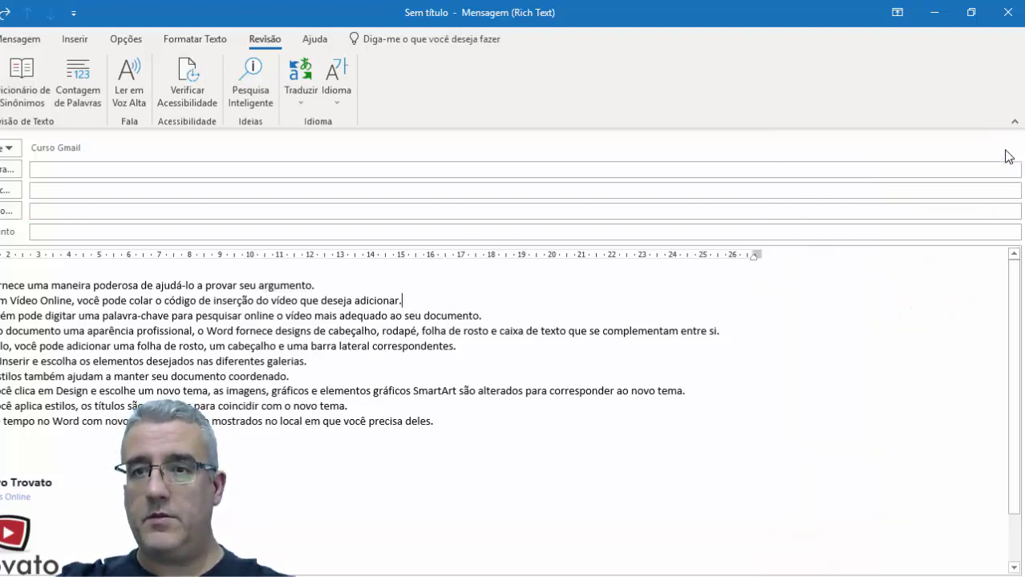
pyautogui.doubleClick(309, 286)
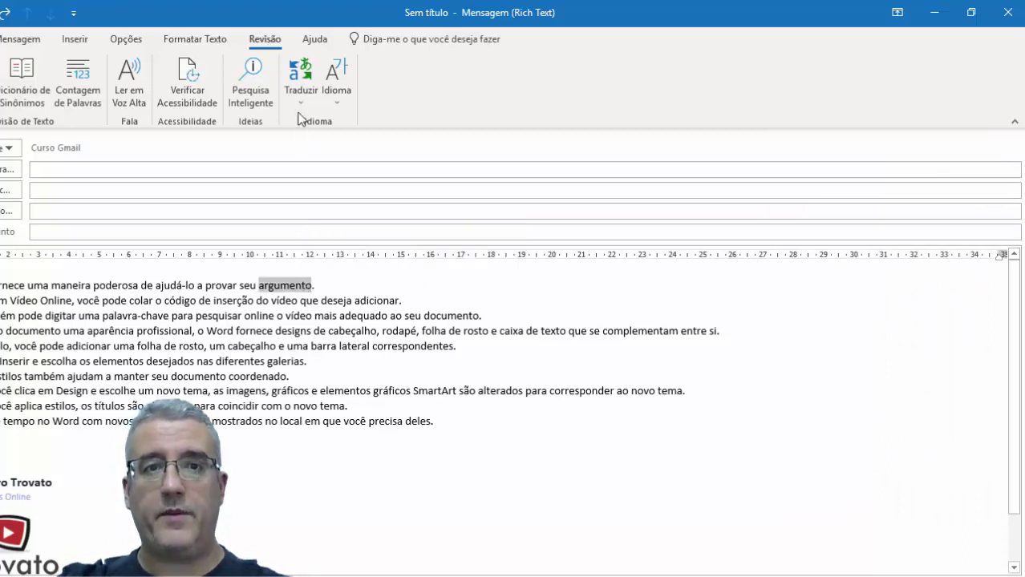
pyautogui.click(300, 80)
pyautogui.click(338, 213)
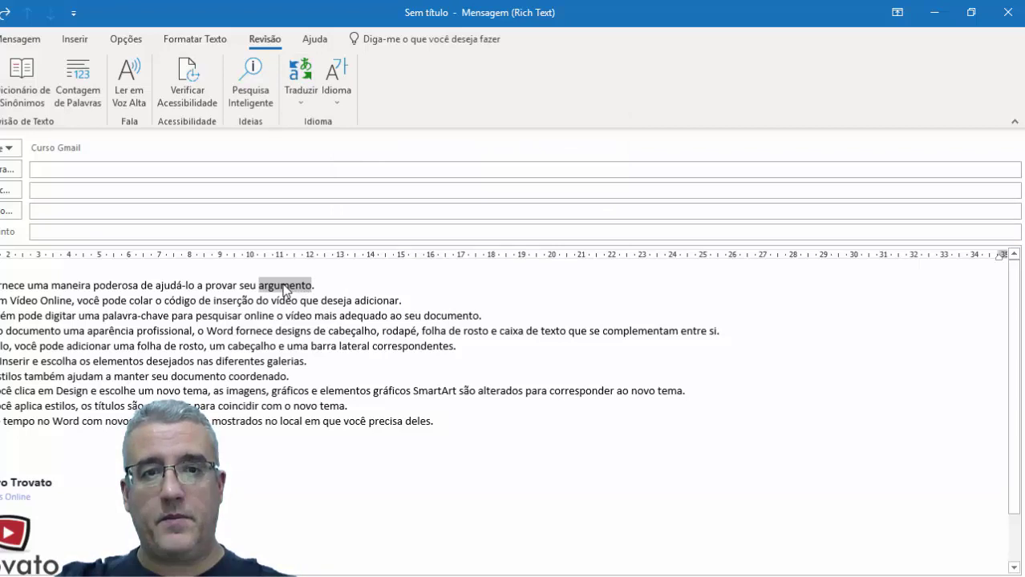
# Step: Look up the translation of the selected word "argumento" from Português (Brasil) to Inglês (Estados Unidos)
pyautogui.rightClick(285, 289)
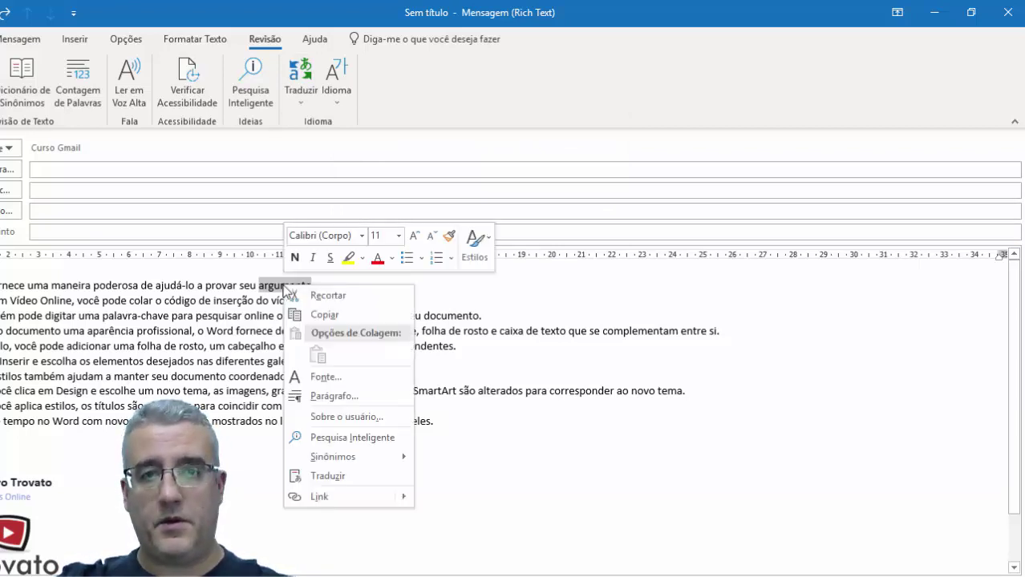
pyautogui.click(348, 475)
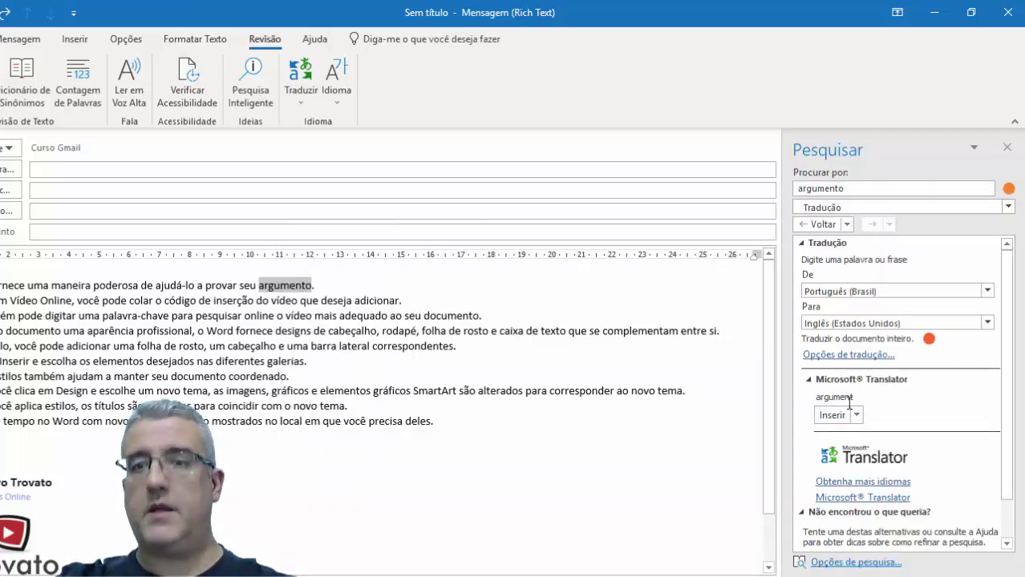
pyautogui.rightClick(291, 293)
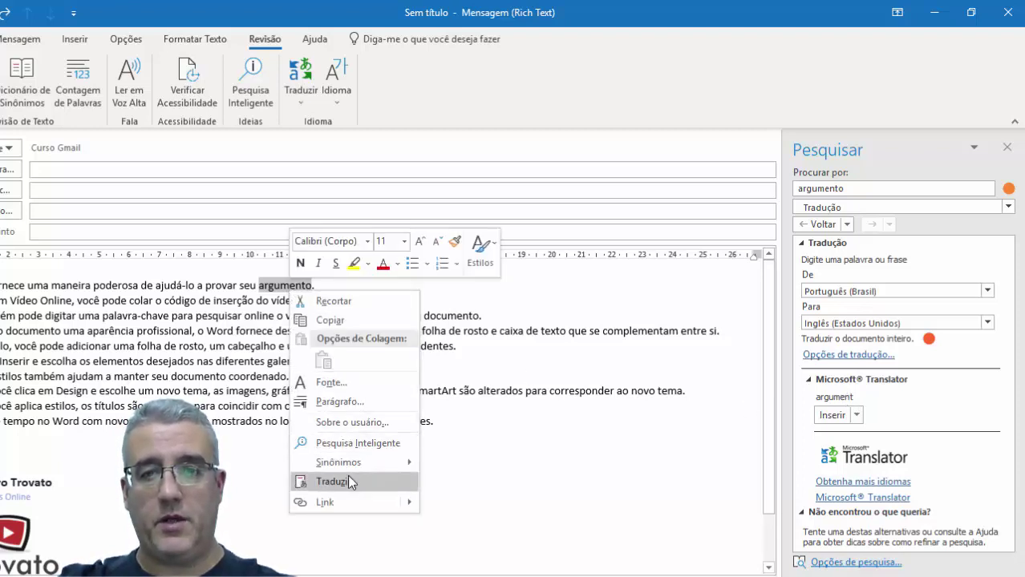
pyautogui.click(227, 286)
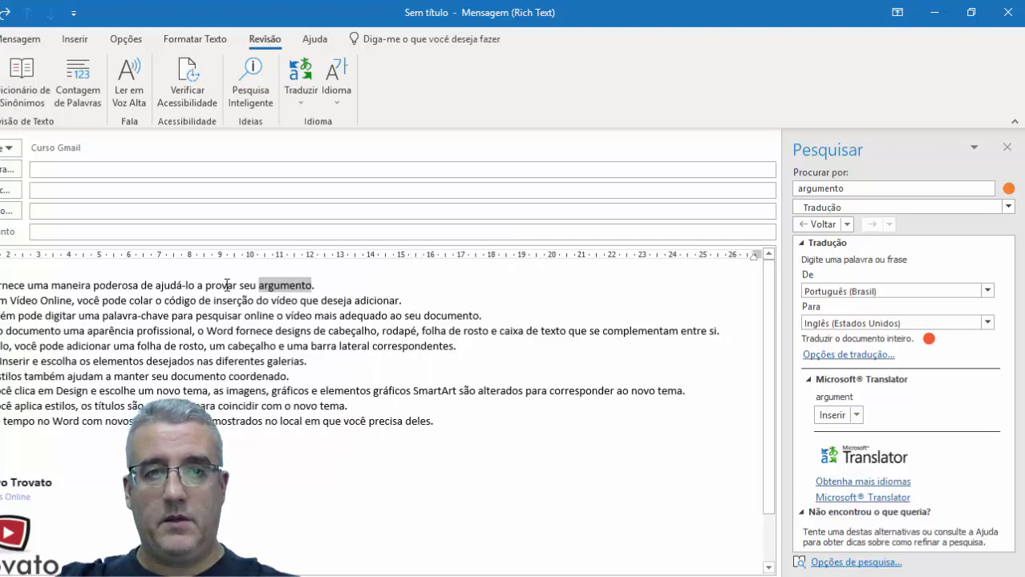
# Step: Turn on the Minitradutor with "poderosa de ajudá-lo a provar seu argumento" selected, and select only the word "argumento"
pyautogui.click(227, 285)
pyautogui.moveTo(276, 286); pyautogui.dragTo(94, 286)
pyautogui.click(300, 80)
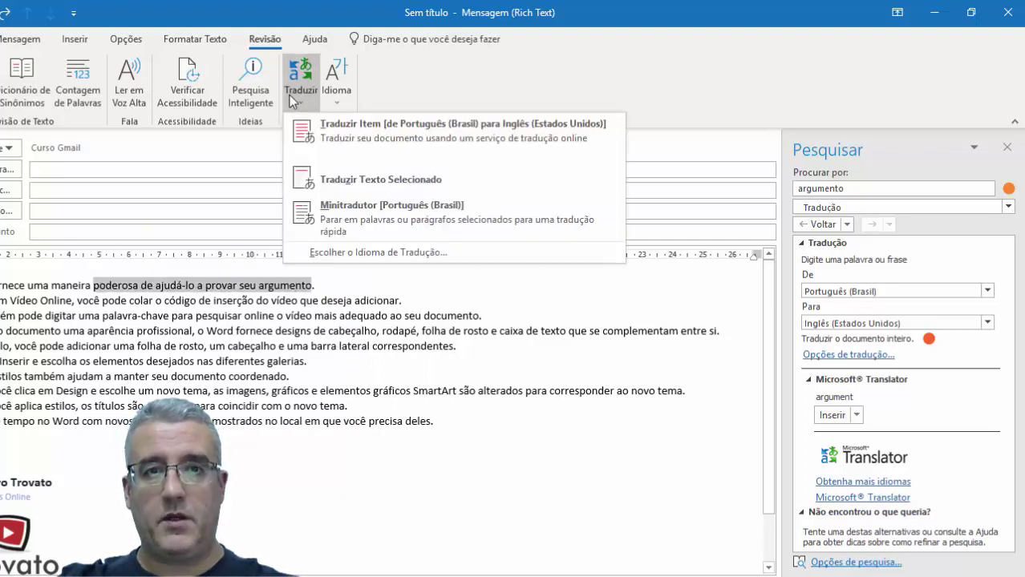
pyautogui.click(420, 221)
pyautogui.click(681, 345)
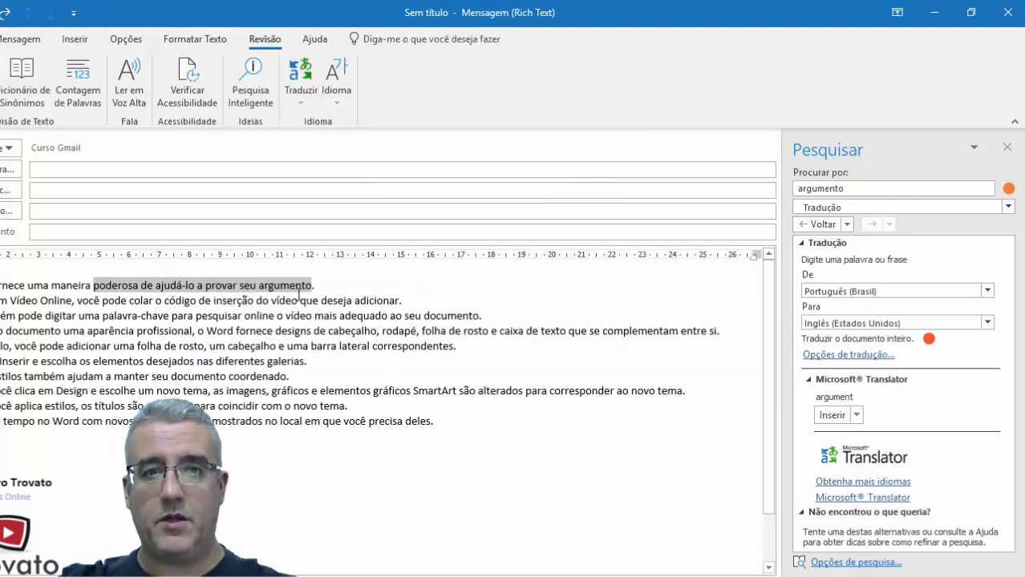
pyautogui.click(272, 285)
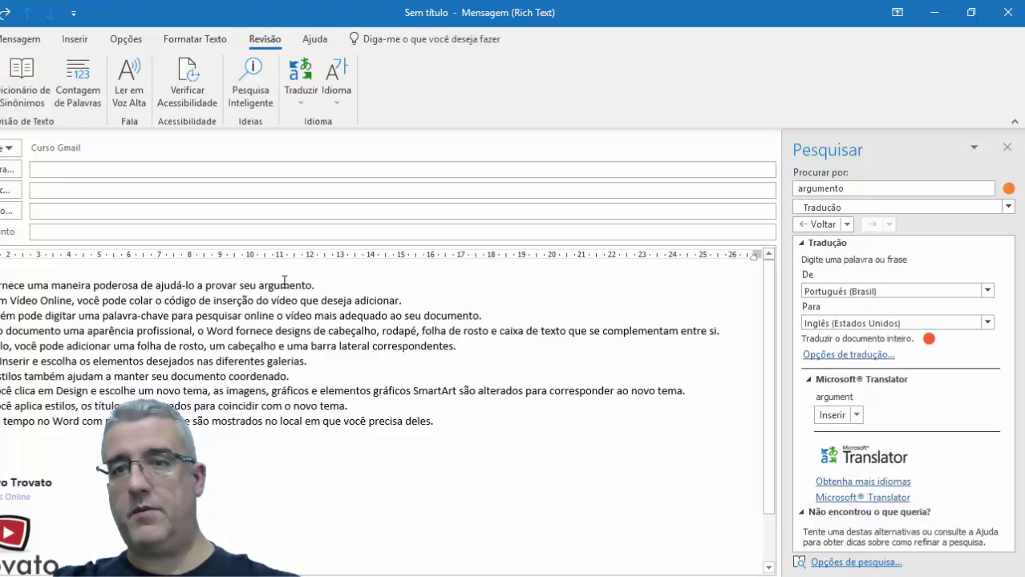
pyautogui.doubleClick(284, 284)
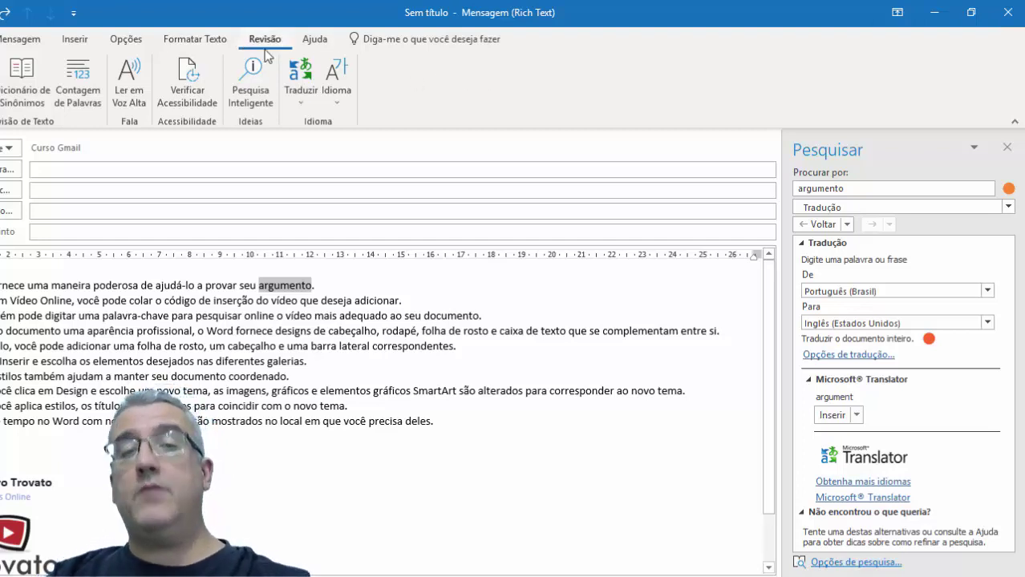
# Step: Close the Pesquisar translation results and show the Outlook training offered in Help
pyautogui.click(315, 39)
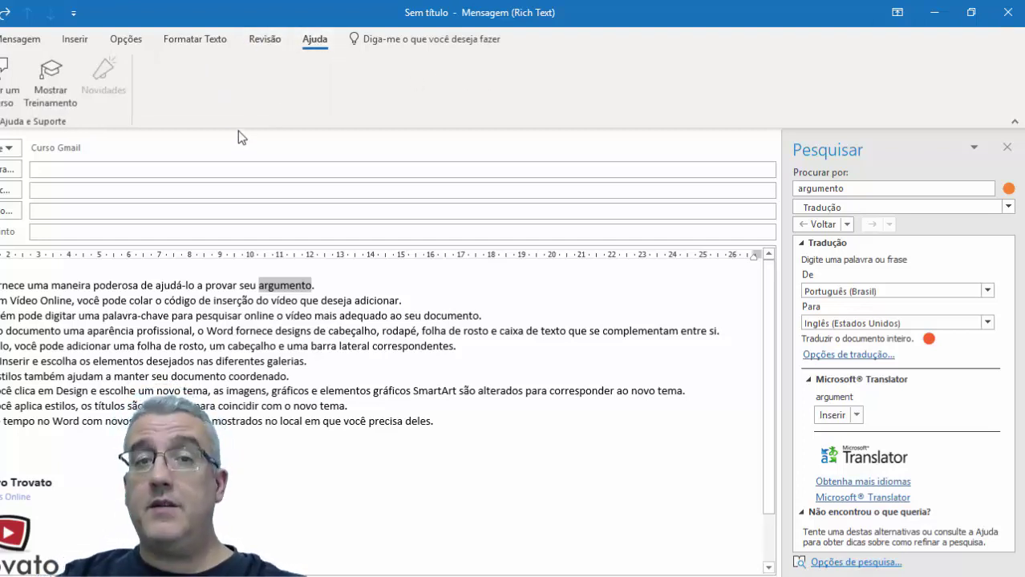
pyautogui.click(231, 234)
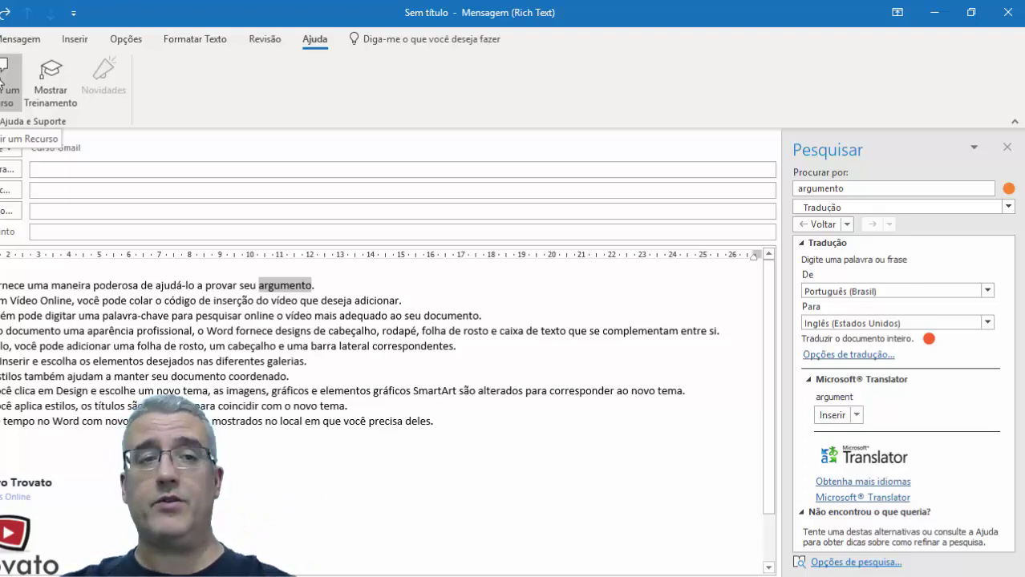
pyautogui.click(1006, 146)
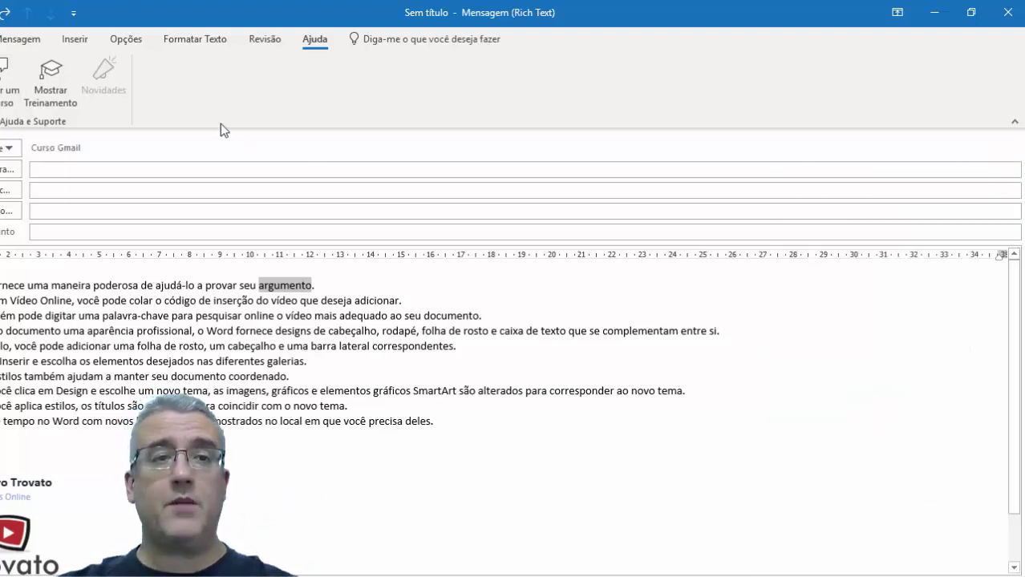
pyautogui.click(53, 77)
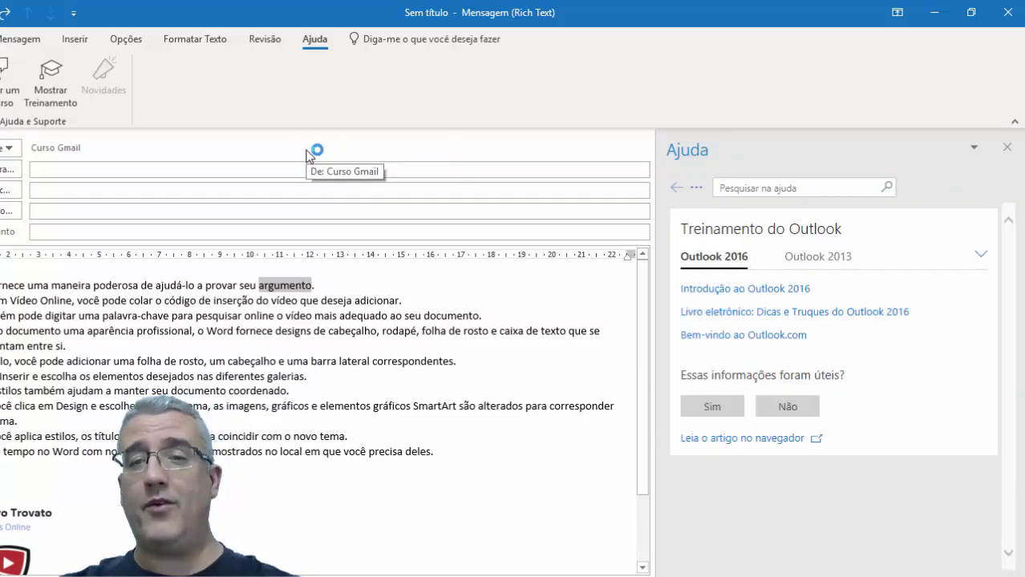
pyautogui.click(245, 188)
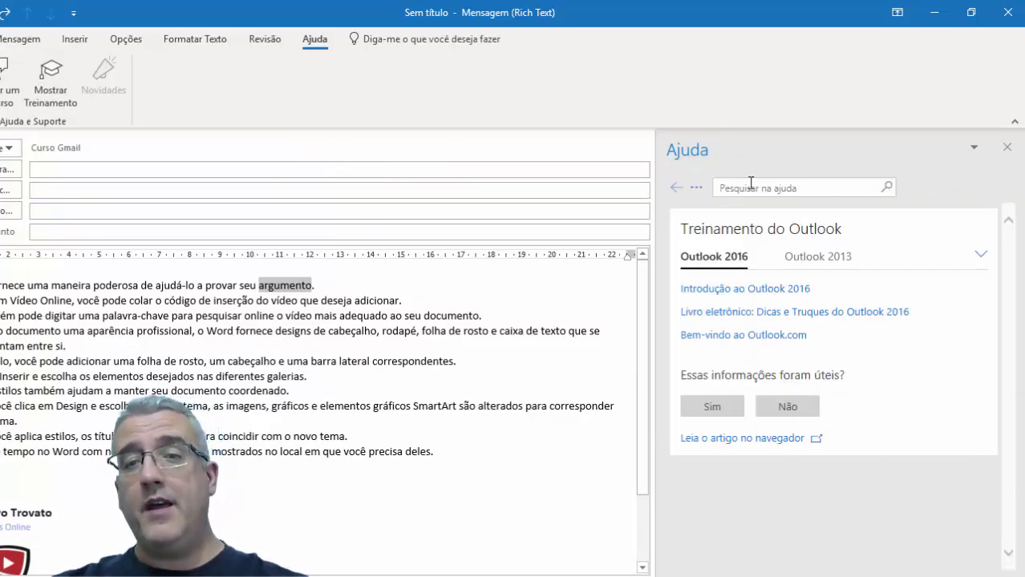
# Step: Open the training "Introdução ao Outlook 2016", read through the "Configurar seu email" module and close Help
pyautogui.click(742, 291)
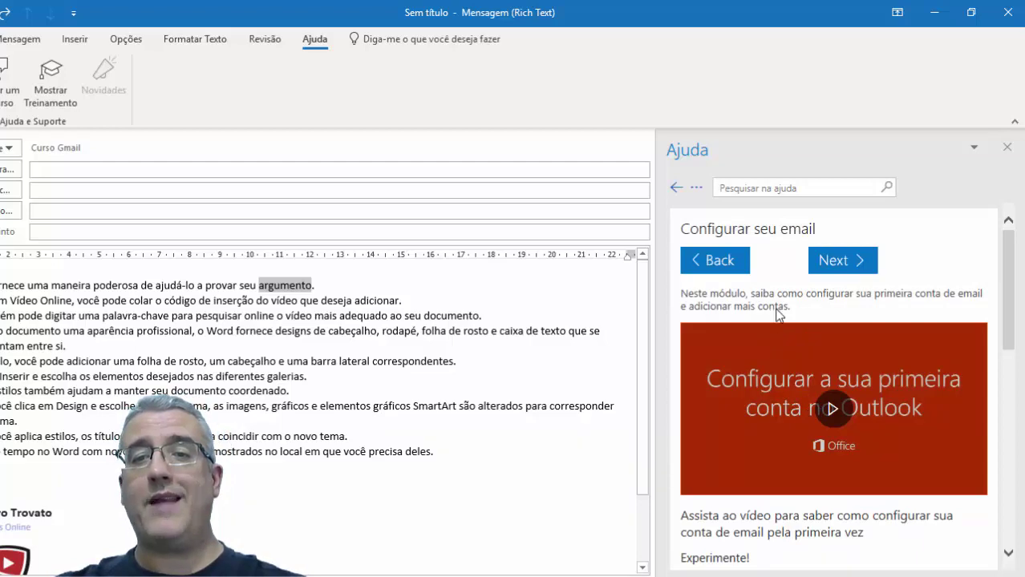
pyautogui.scroll(-1, 846, 337)
pyautogui.scroll(-8, 846, 337)
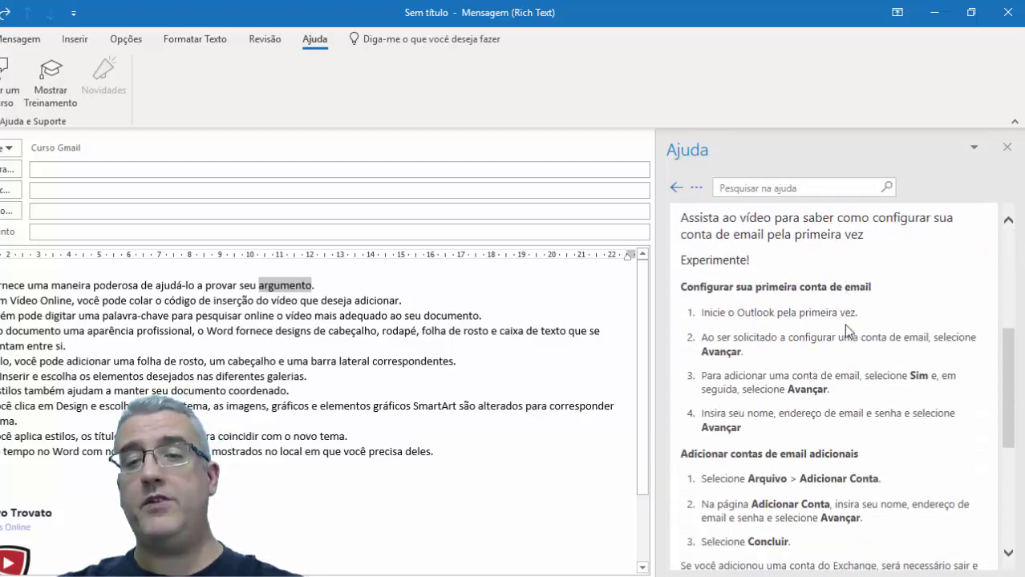
pyautogui.scroll(-2, 846, 327)
pyautogui.scroll(8, 846, 329)
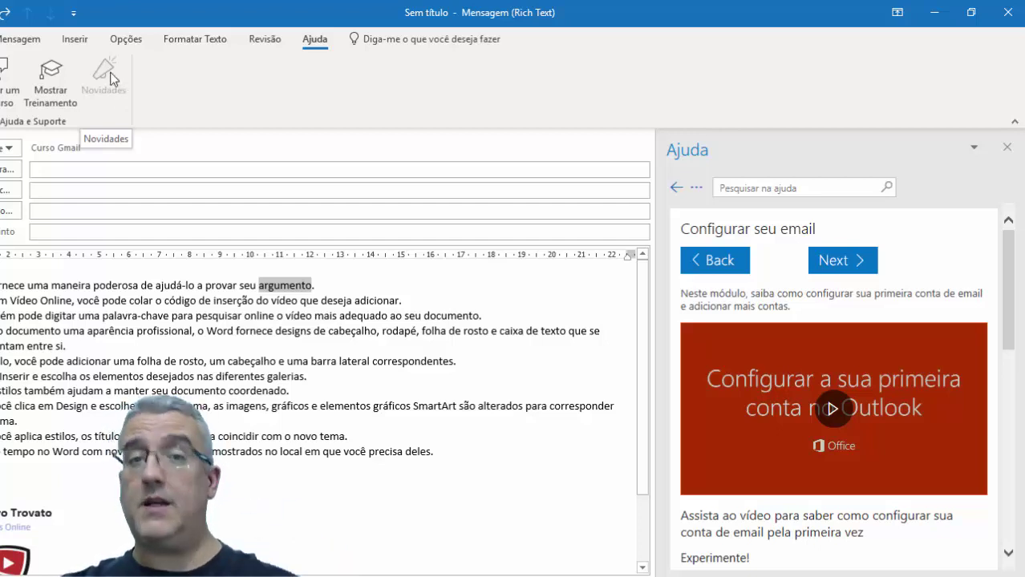
pyautogui.click(1007, 148)
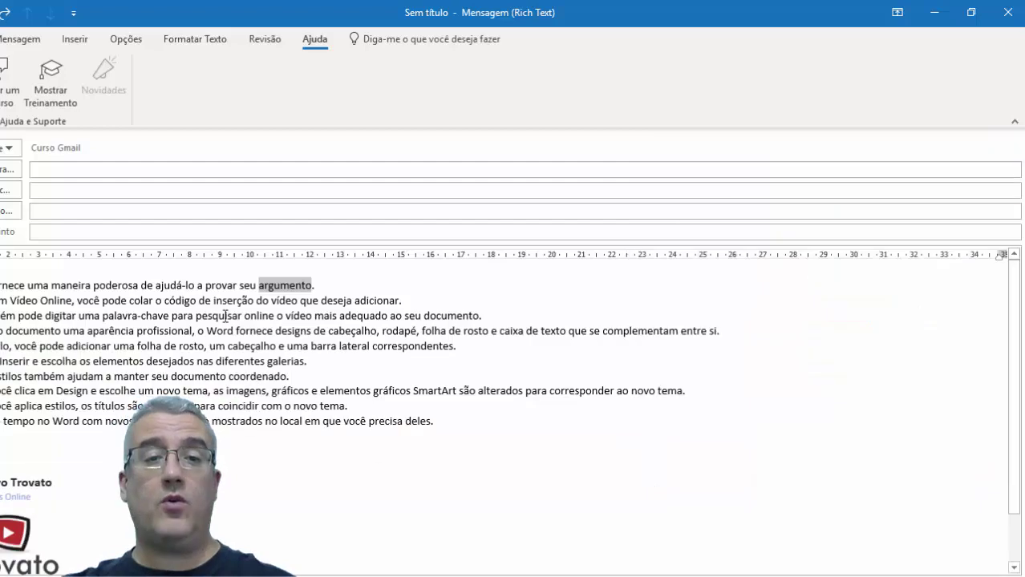
# Step: Delete the whole sample text of the message above the signature
pyautogui.moveTo(485, 422); pyautogui.dragTo(205, 232)
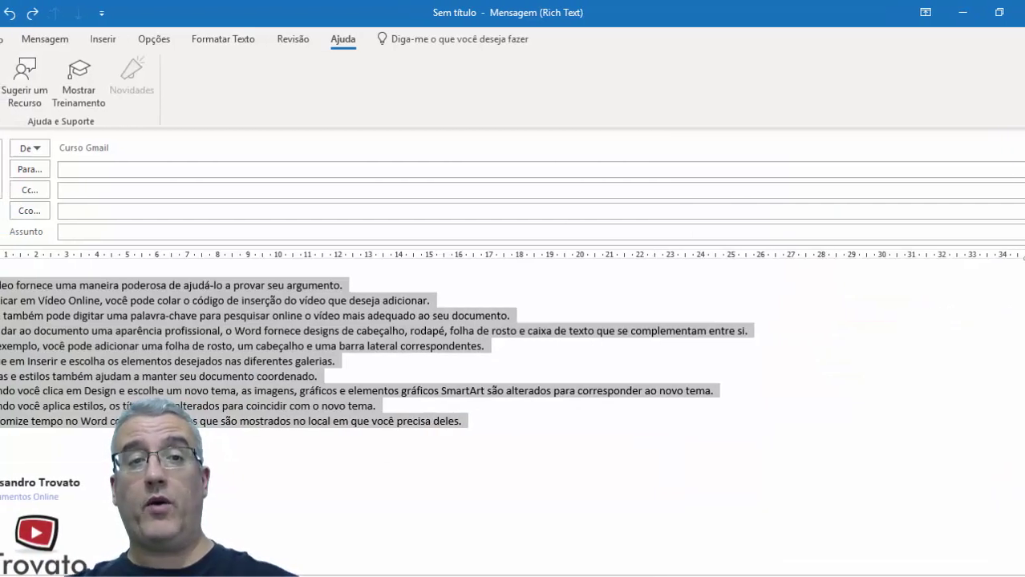
pyautogui.press('Delete')
pyautogui.press('BackSpace')
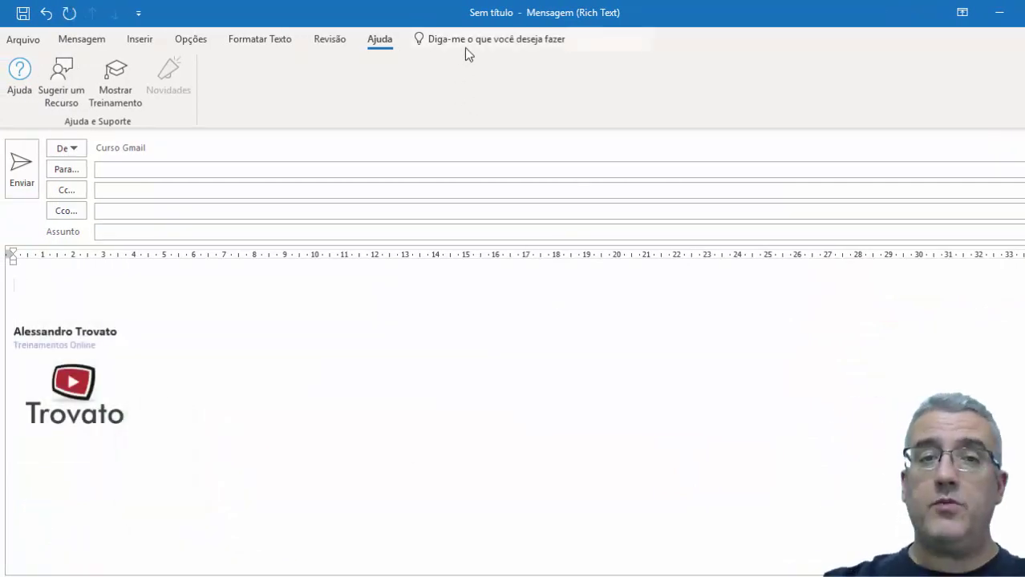
# Step: Search the commands for "enviar" and try to send the message without a recipient
pyautogui.click(465, 45)
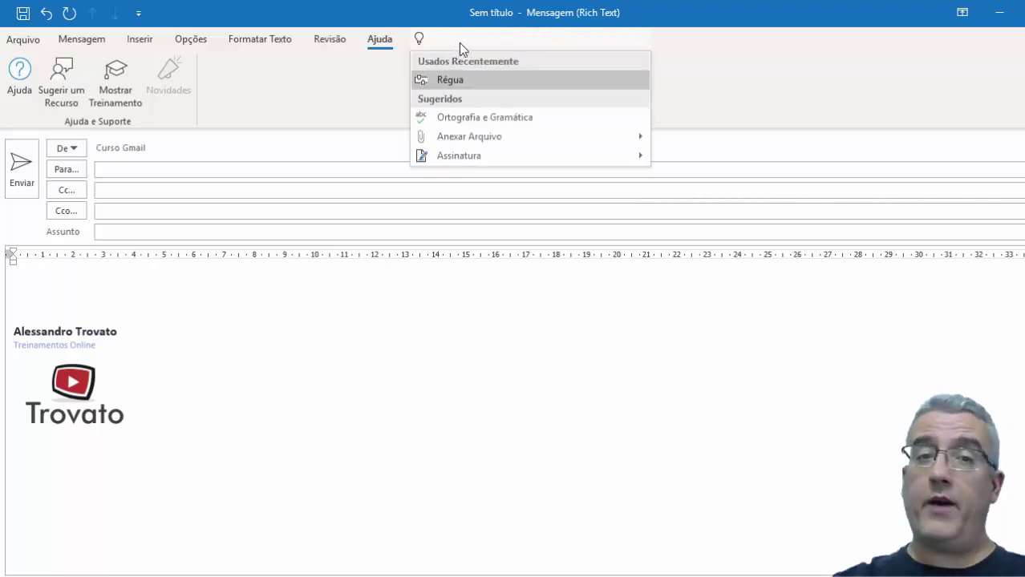
pyautogui.write('enviar')
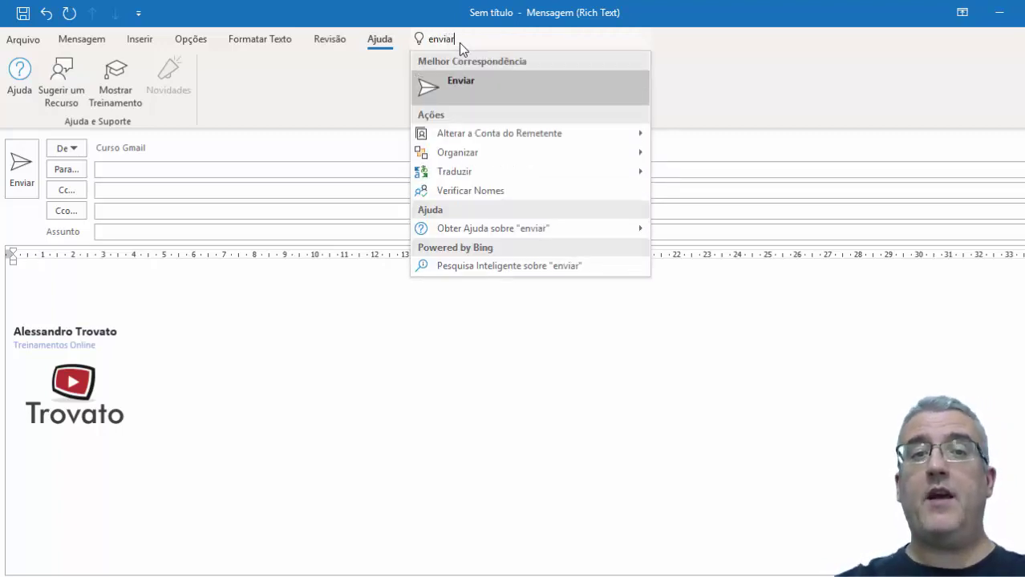
pyautogui.click(480, 84)
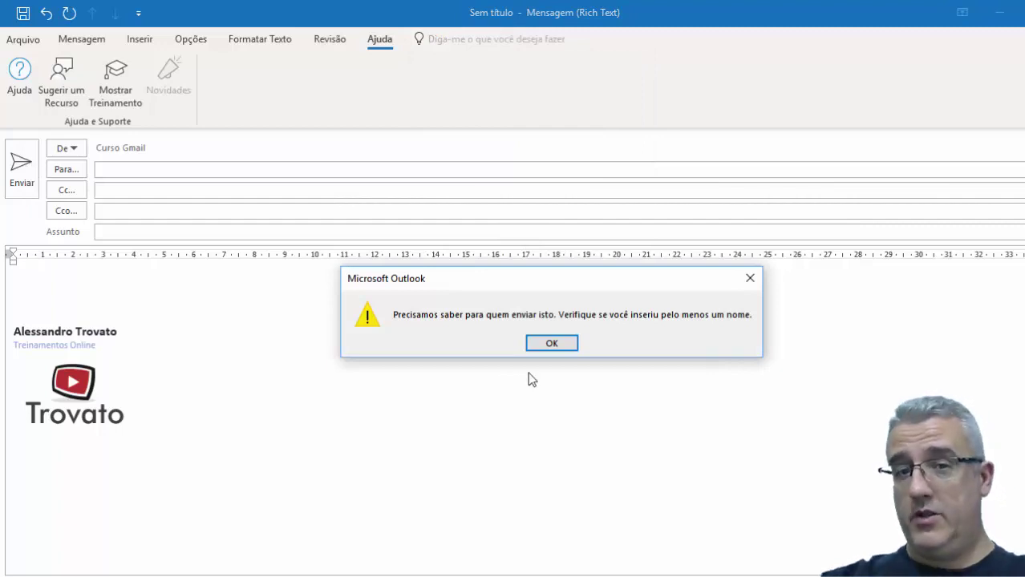
pyautogui.click(553, 344)
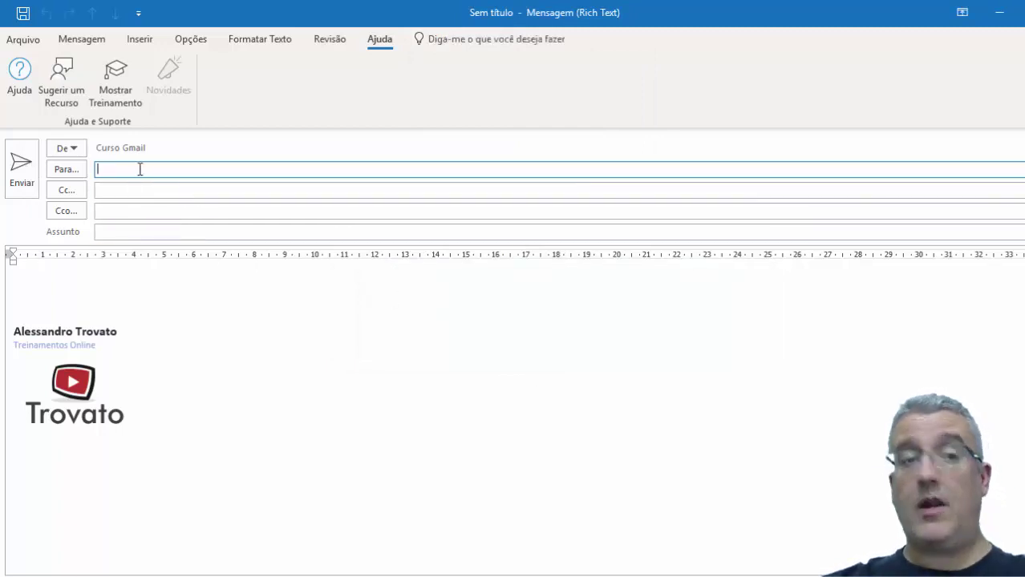
# Step: Address the message to the suggested course contact and enter TESTE as the subject
pyautogui.click(138, 168)
pyautogui.write('a')
pyautogui.press('Return')
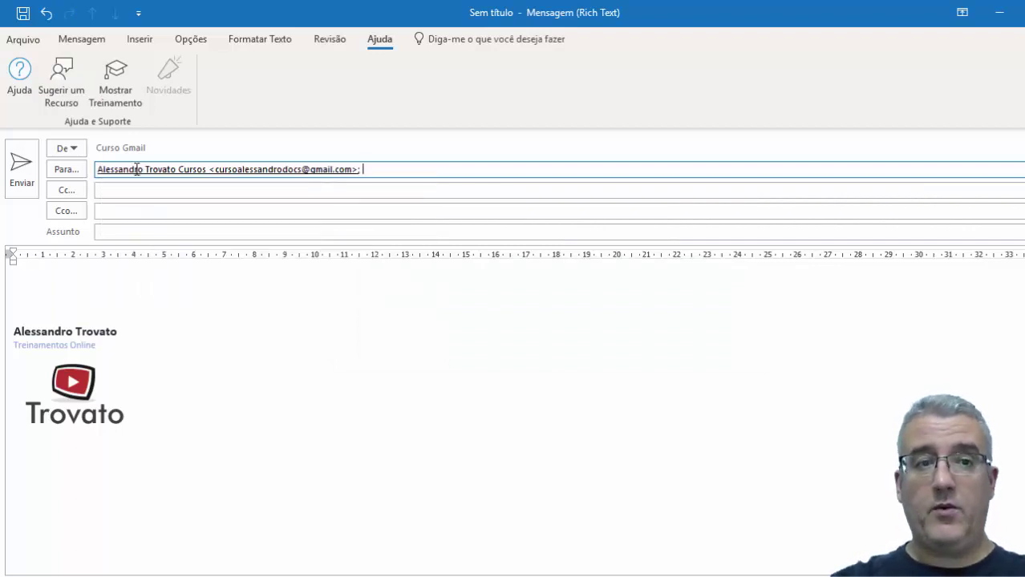
pyautogui.press('Tab')
pyautogui.press('Tab')
pyautogui.press('Tab')
pyautogui.write('TESTE')
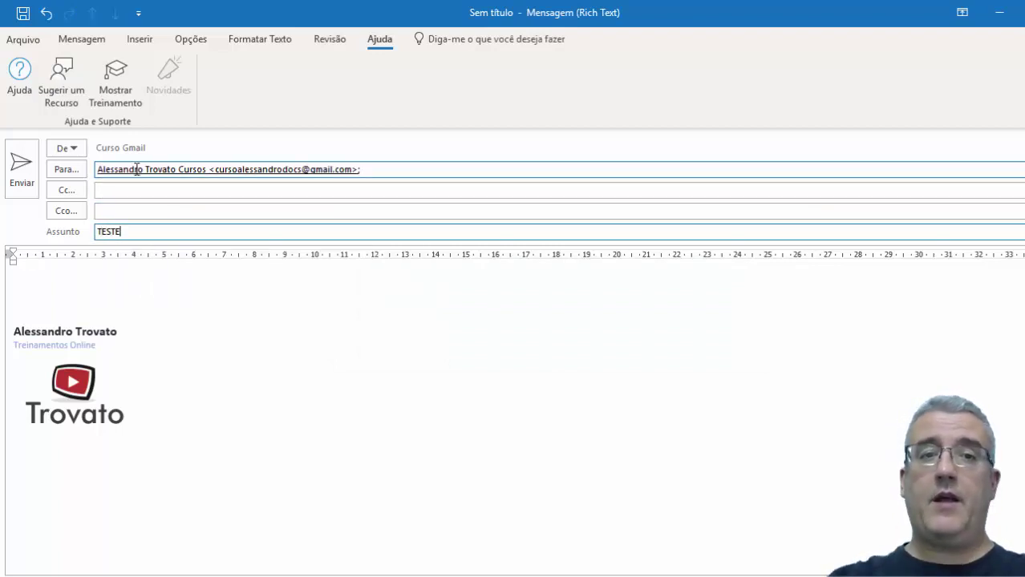
# Step: Search the commands for "envi" and send the TESTE message with the Enviar command
pyautogui.click(472, 42)
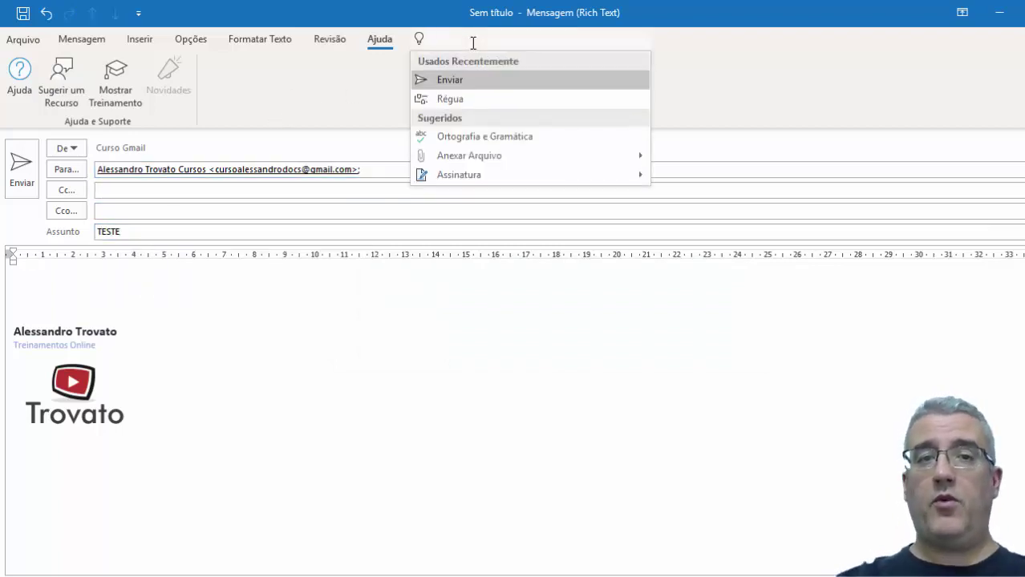
pyautogui.write('envi')
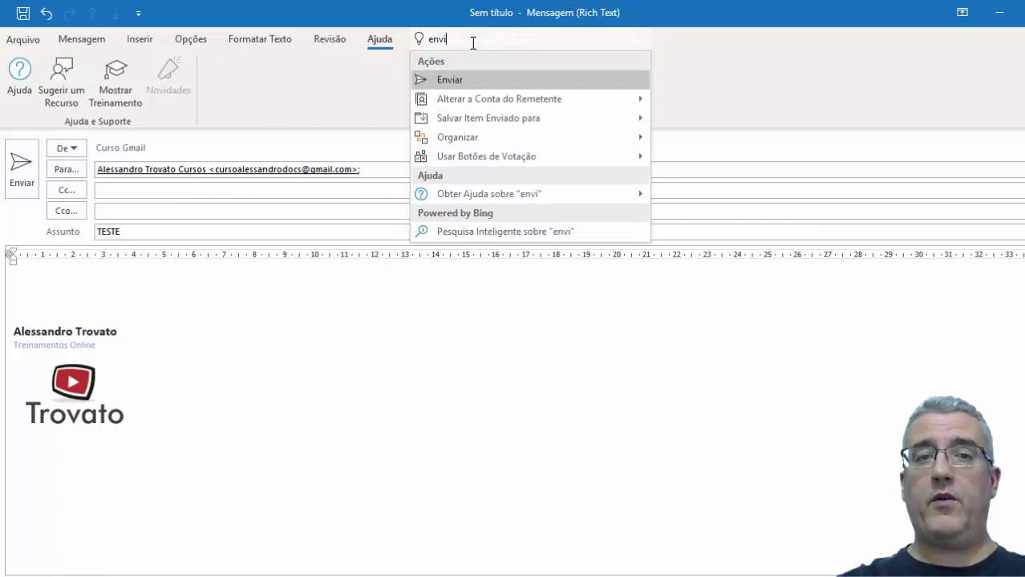
pyautogui.click(441, 79)
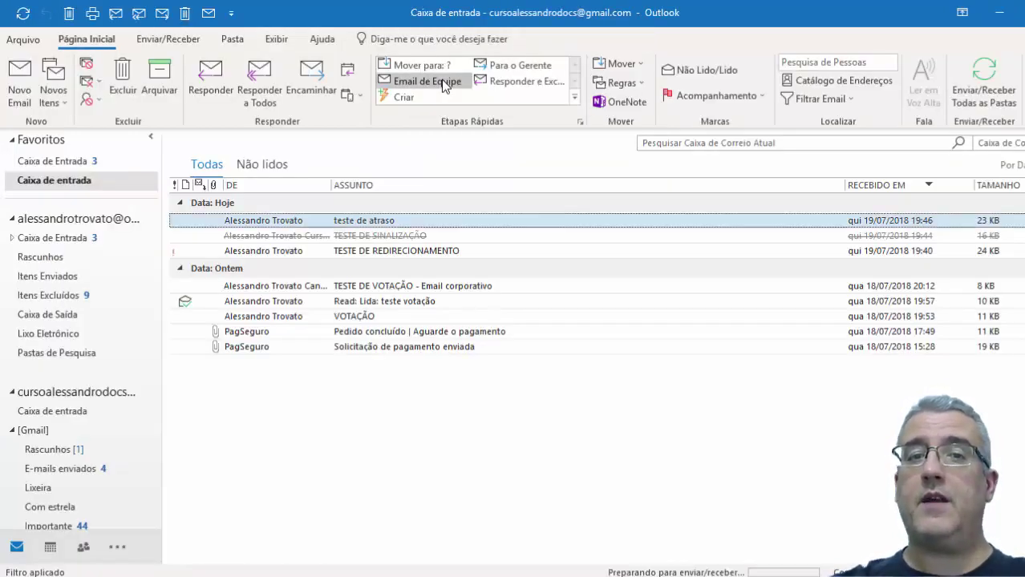